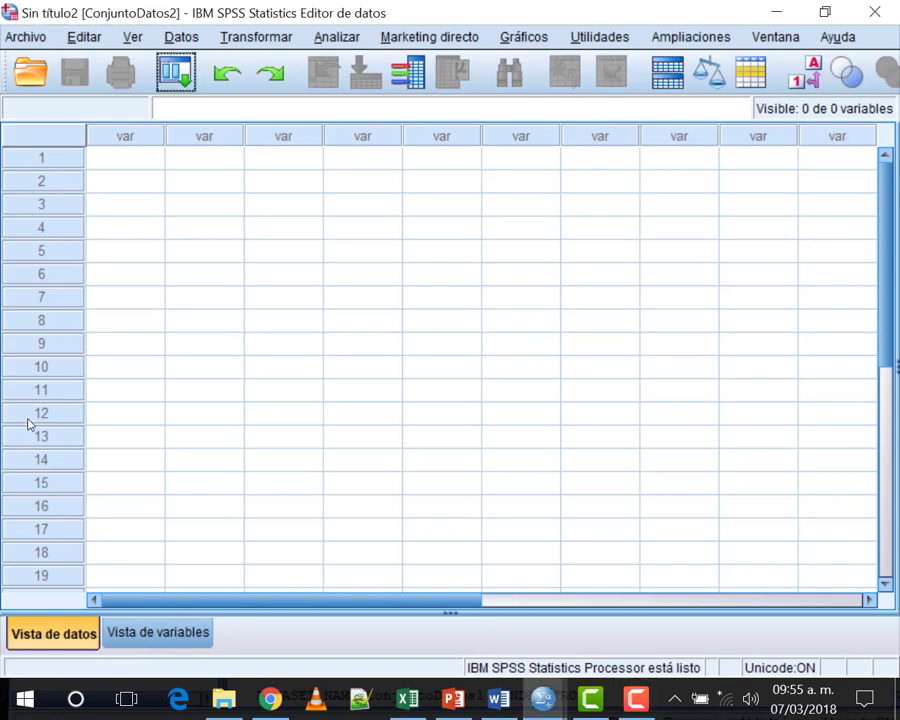
Step: Switch to Vista de variables and select the Nombre cell of row 1
left_click(160, 634)
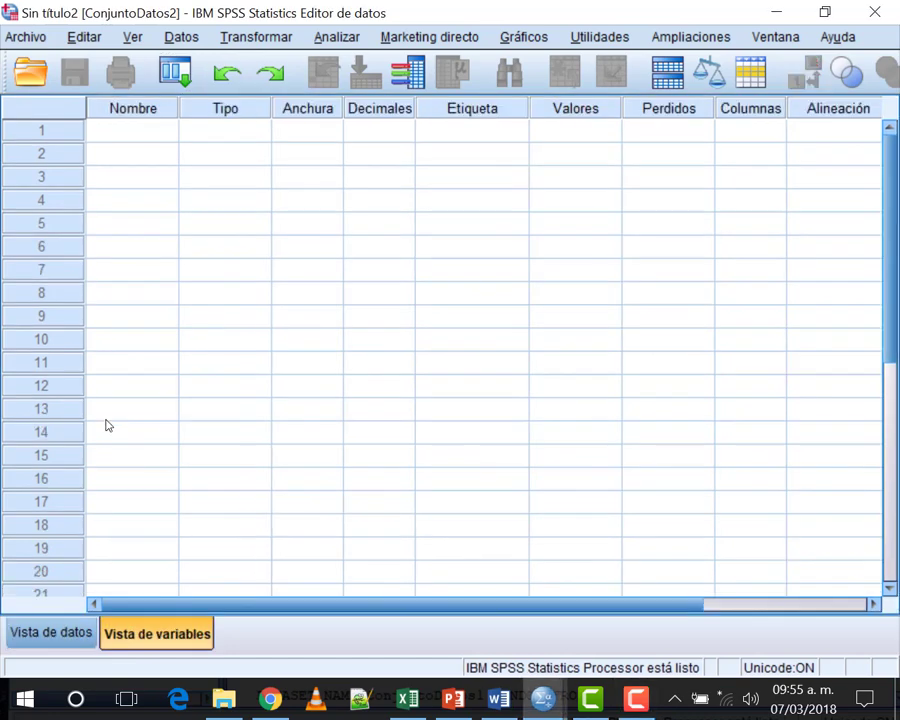
left_click(42, 630)
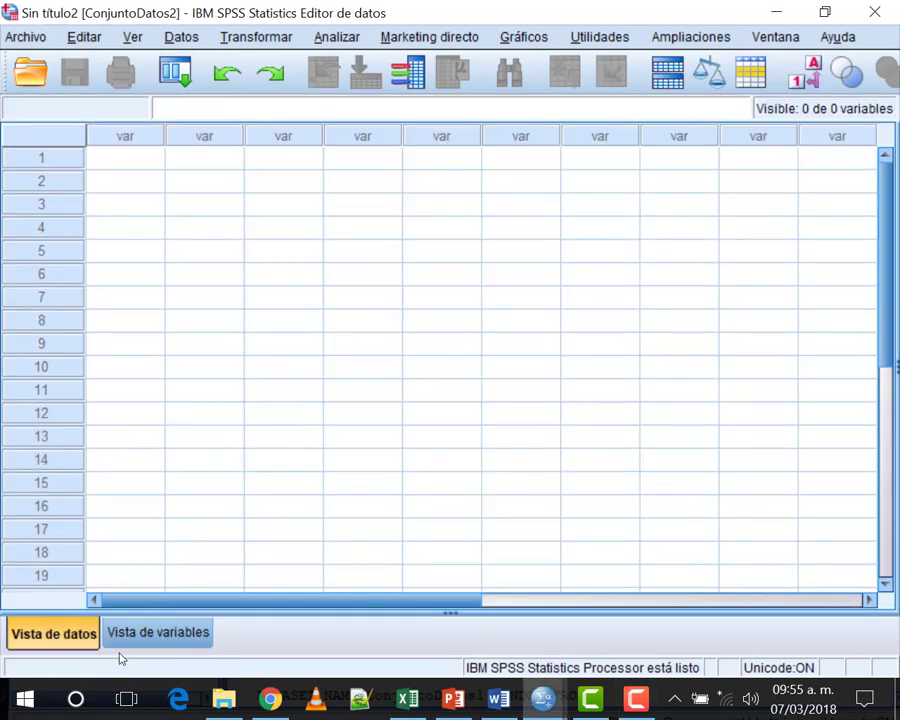
left_click(153, 632)
left_click(40, 638)
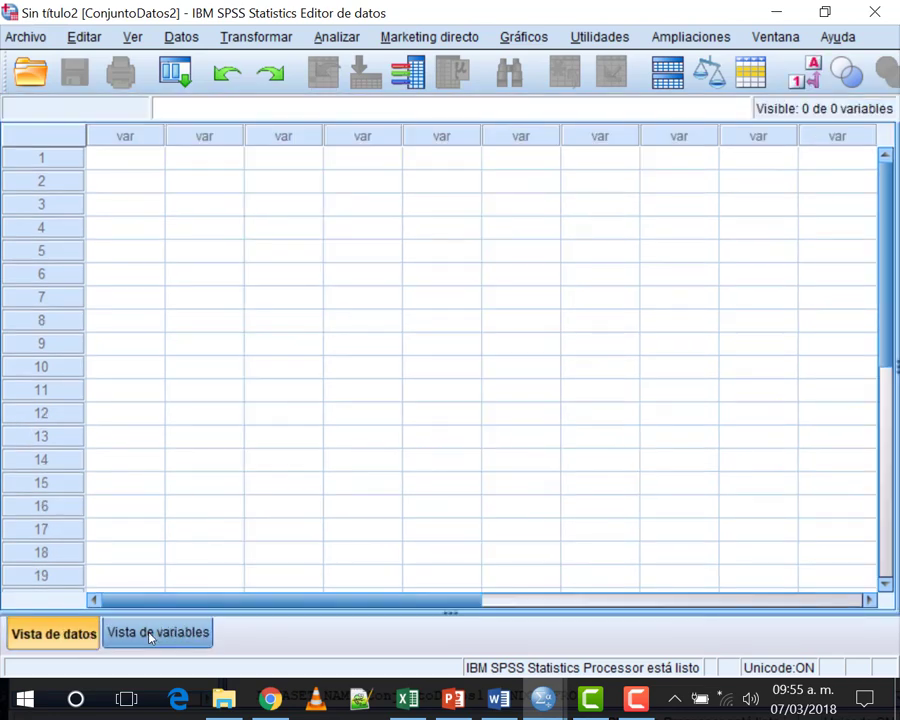
left_click(150, 634)
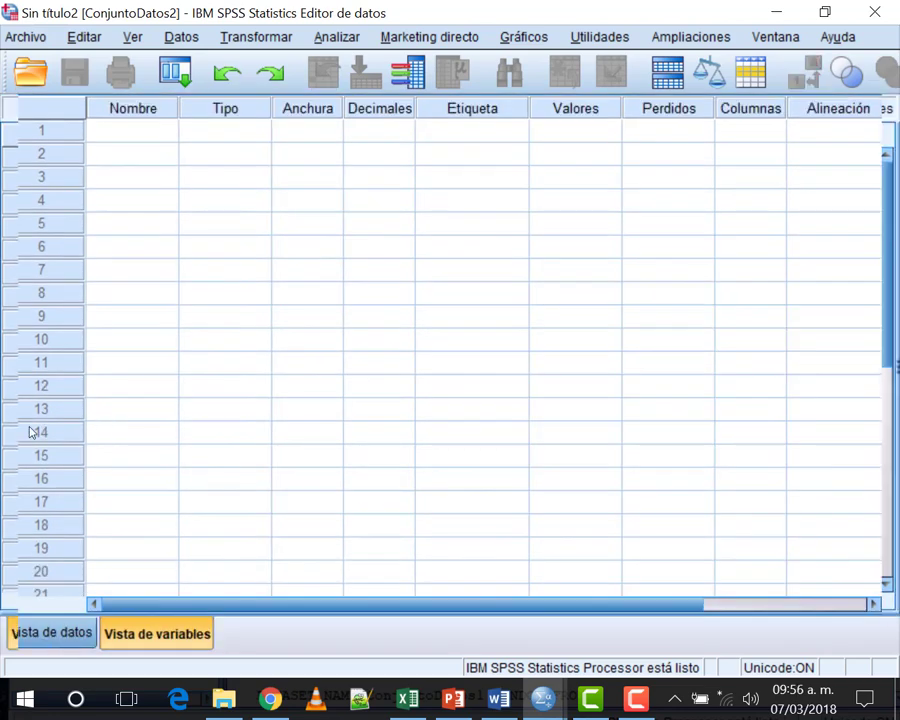
left_click(66, 638)
left_click(155, 632)
left_click(44, 636)
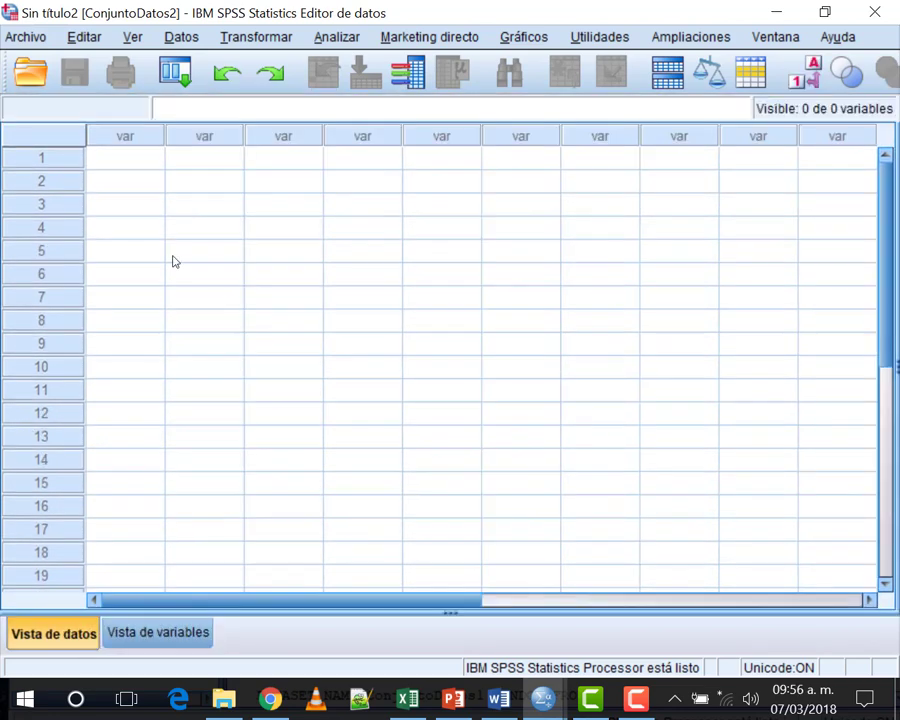
left_click(153, 634)
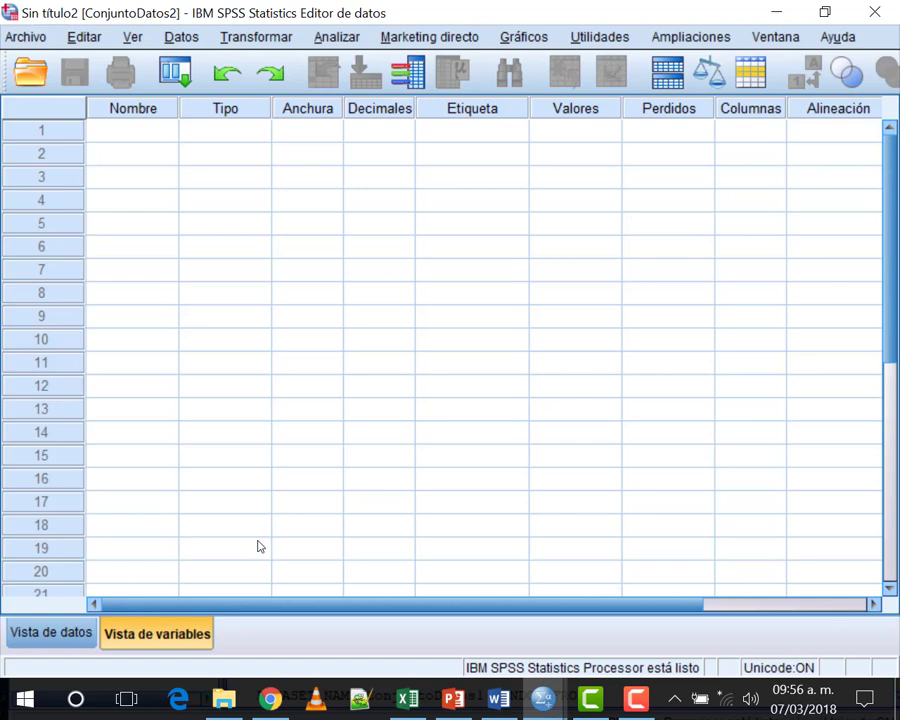
left_click(152, 135)
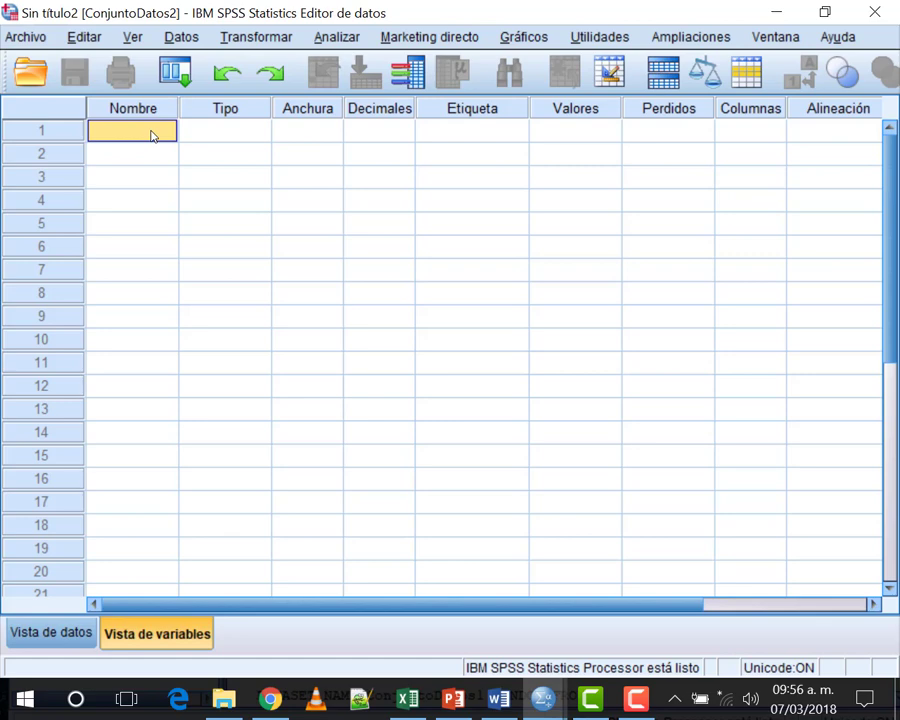
Step: Name the first variable NombreAl, leaving the default Numérico type with width 8 and 2 decimals
type("Nombre")
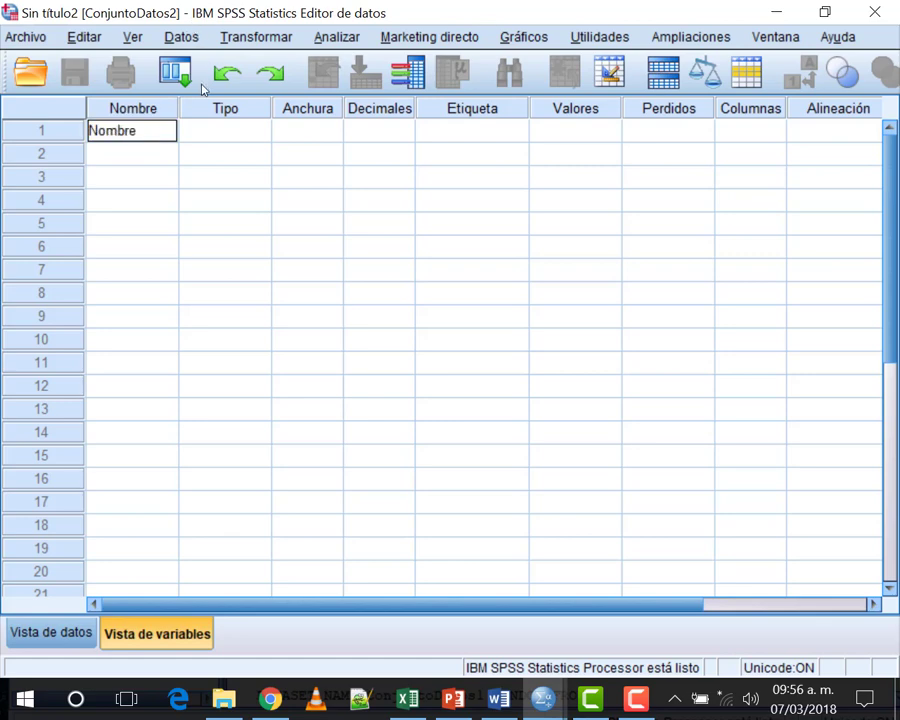
type("Al")
key("Tab")
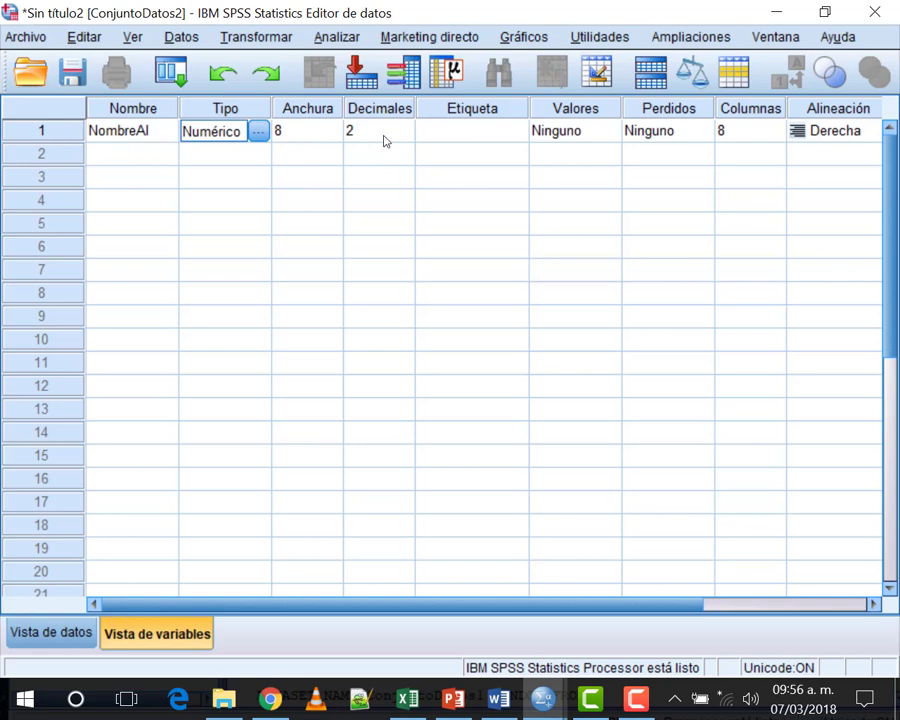
left_click(259, 134)
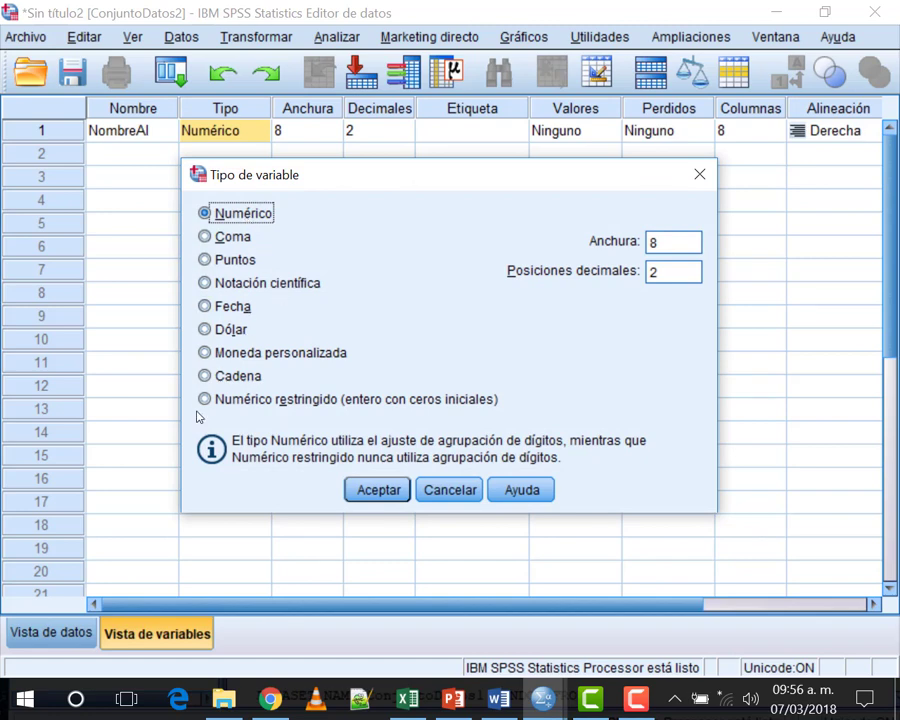
Step: Change NombreAl's type to Cadena with a width of 100 characters
left_click(232, 376)
left_click(236, 376)
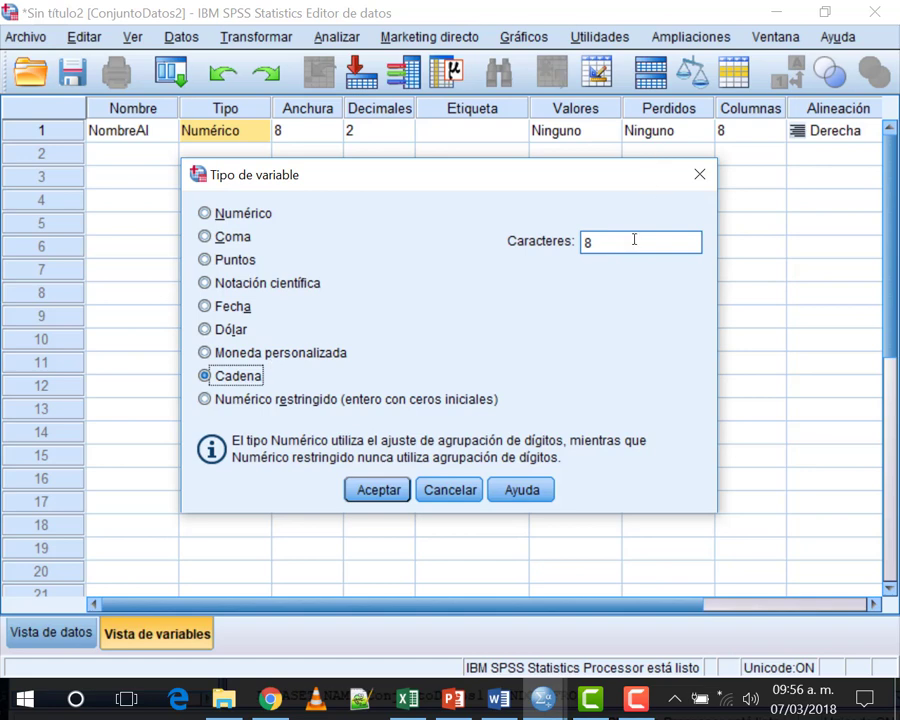
left_click_drag(627, 241, 583, 242)
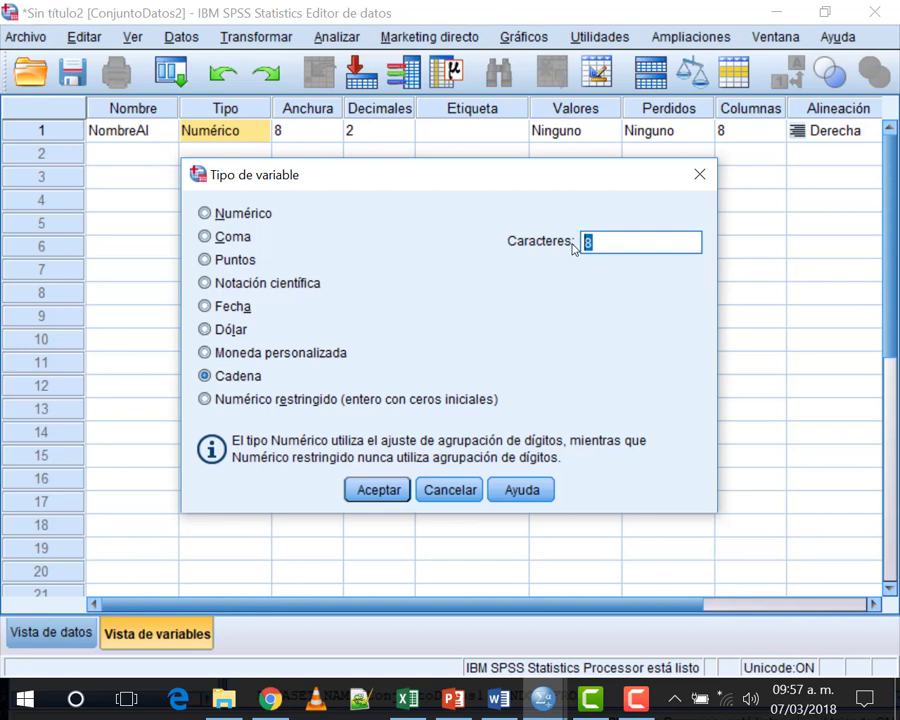
type("100")
left_click(380, 490)
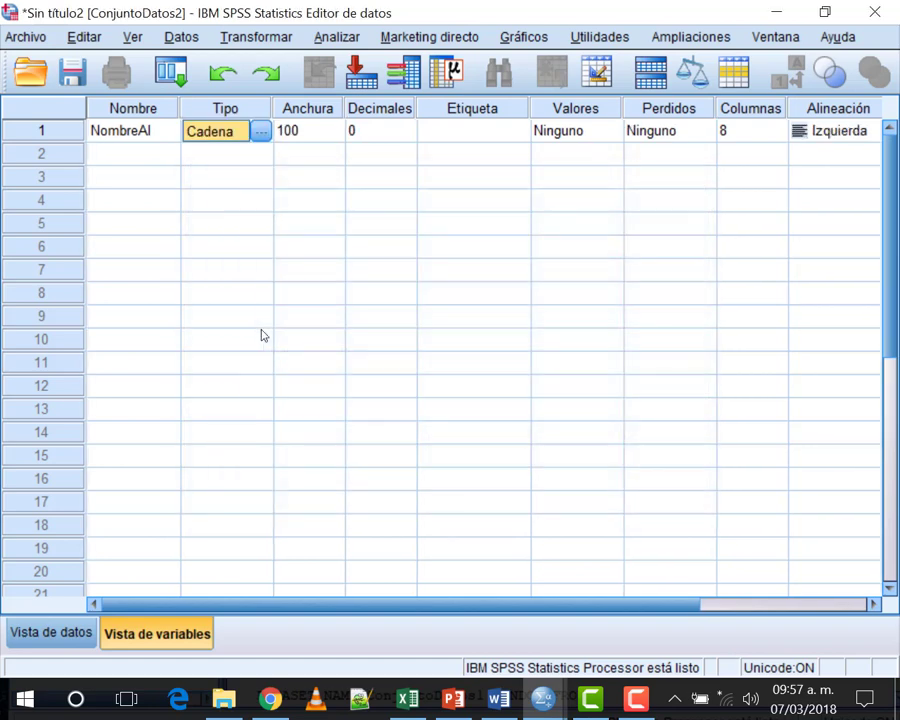
left_click(380, 133)
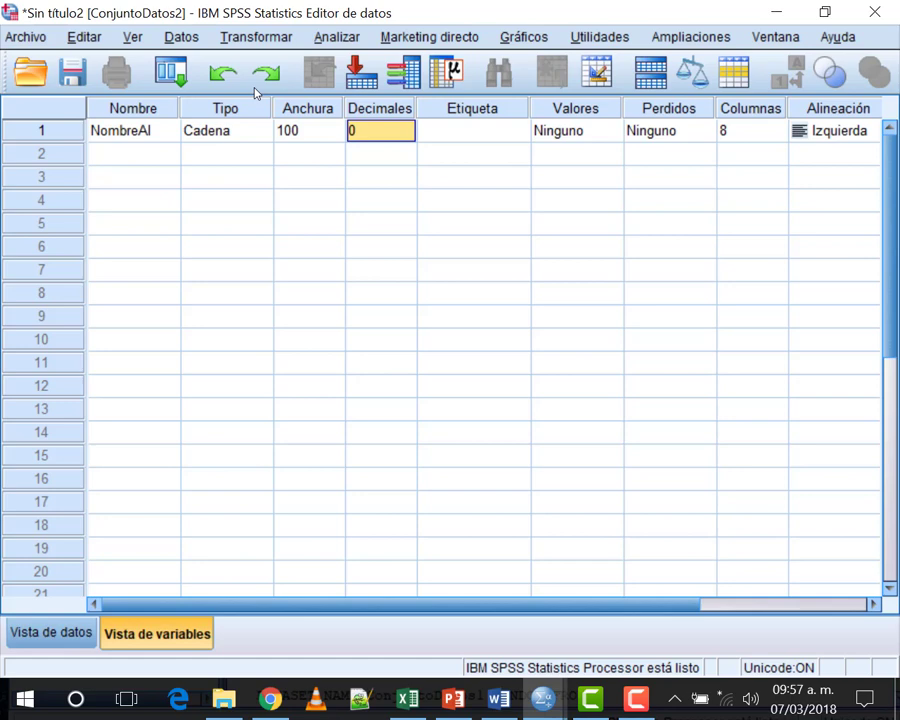
Step: Give NombreAl the label 'Nombre completo del Alumno'
left_click(474, 139)
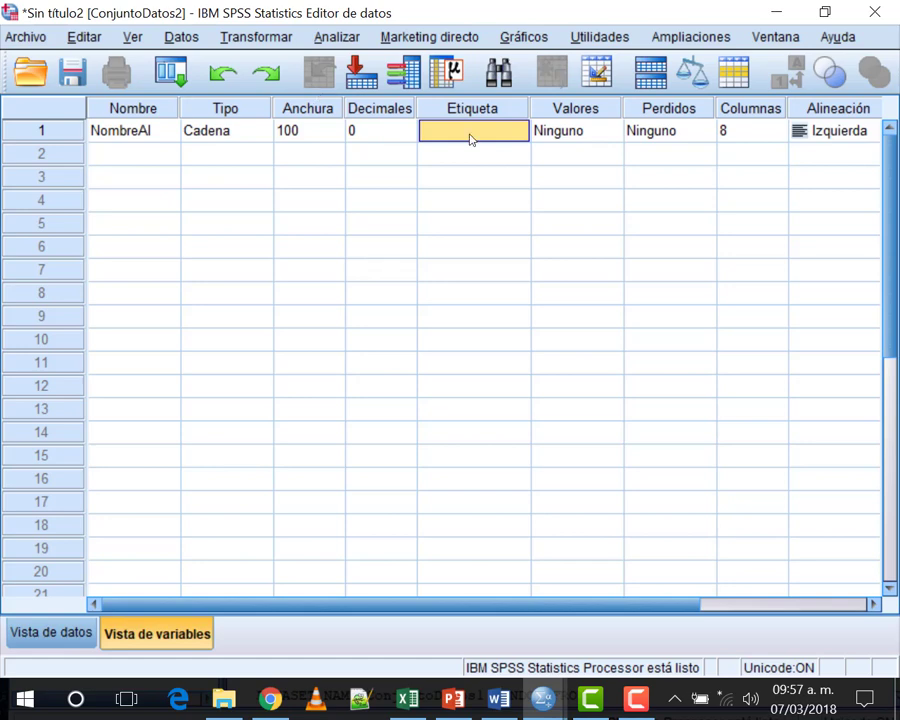
type("Nom")
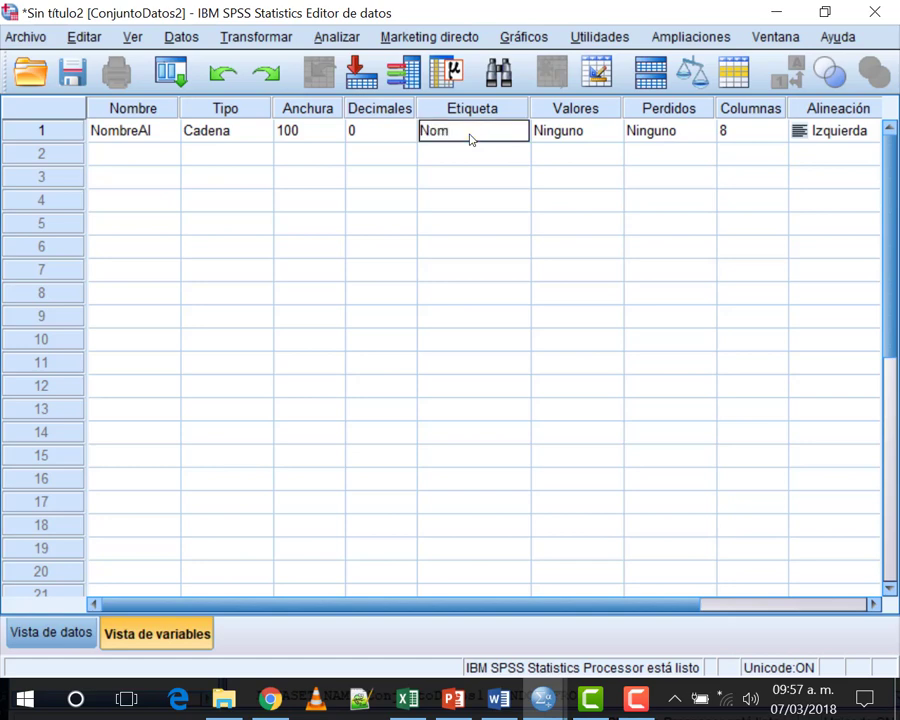
type("bre")
type(" de")
type(" Alumno")
key("BackSpace")
key("BackSpace")
key("BackSpace")
key("BackSpace")
key("BackSpace")
key("BackSpace")
key("BackSpace")
key("BackSpace")
key("BackSpace")
type("completo del Alumno")
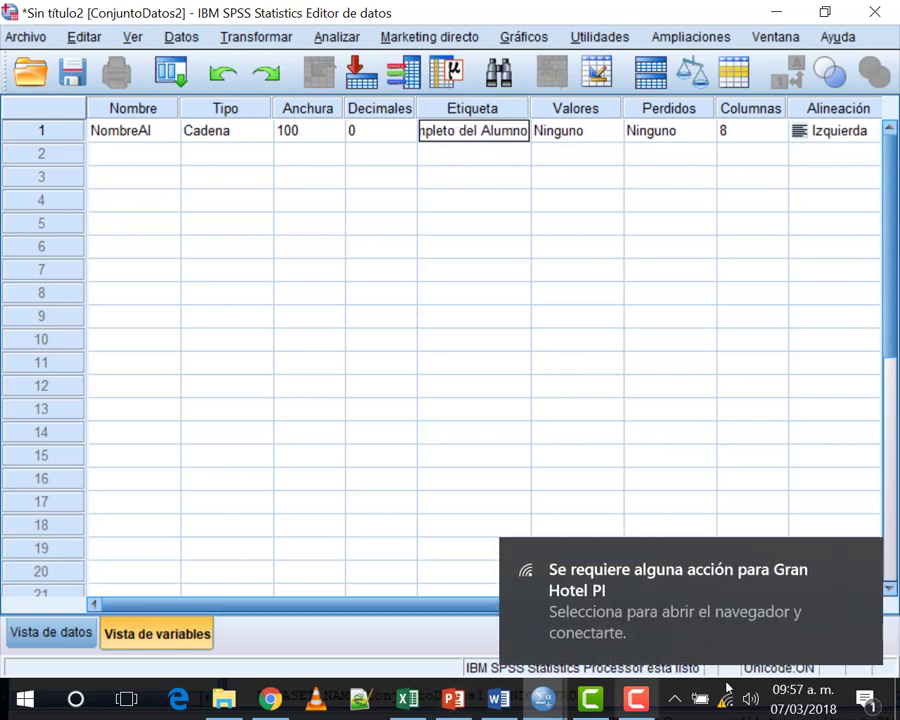
Step: Turn off the Wi-Fi connection from the system network panel
left_click(727, 698)
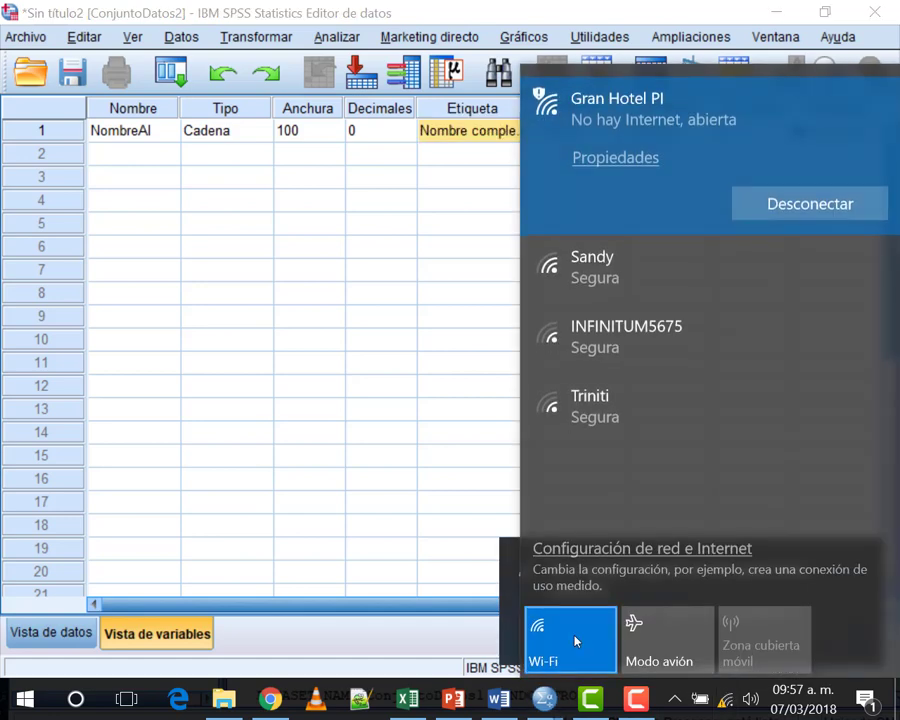
left_click(572, 636)
left_click(455, 268)
Step: Set NombreAl's alignment to Derecha
left_click(551, 133)
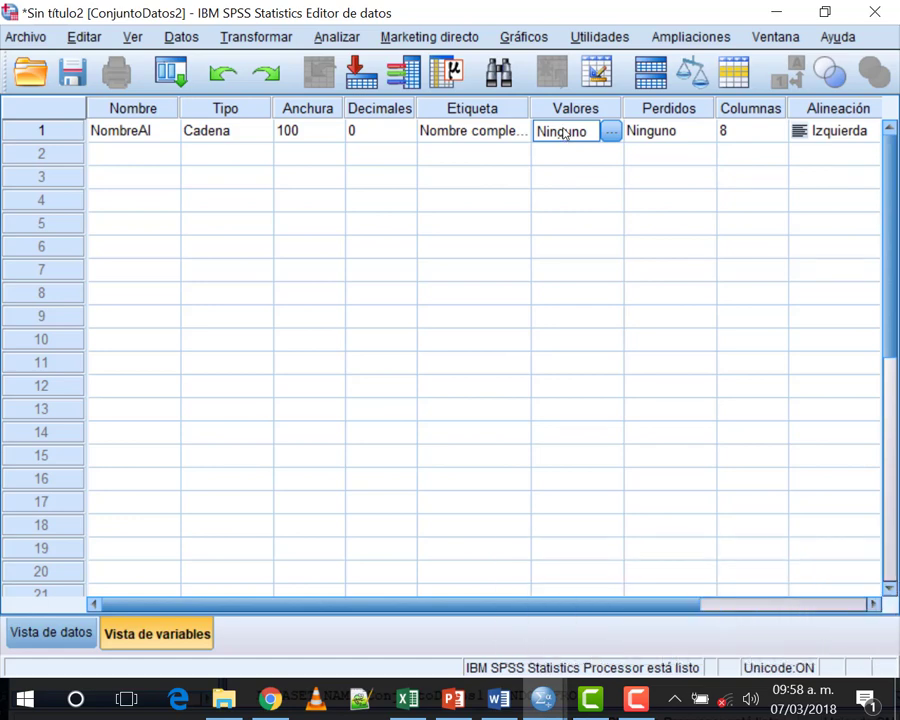
key("Tab")
key("Tab")
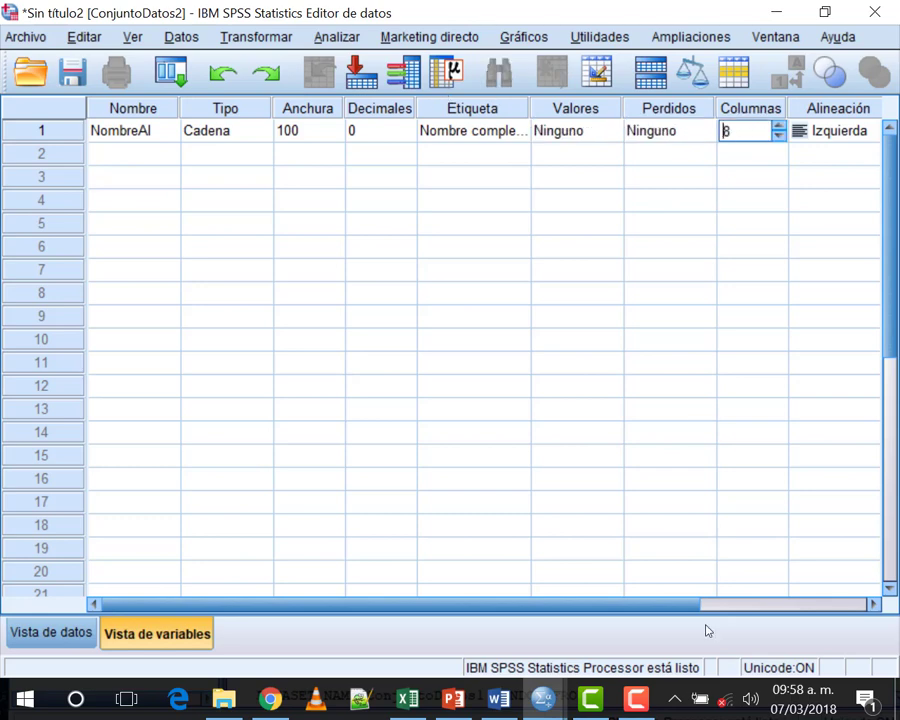
left_click_drag(613, 603, 789, 603)
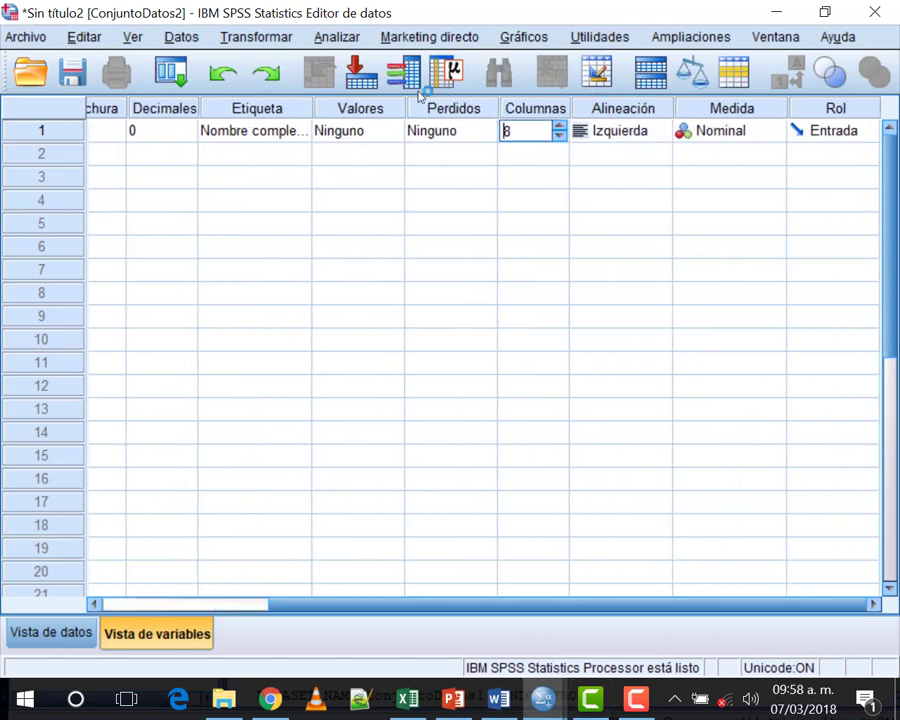
left_click(640, 130)
left_click(620, 174)
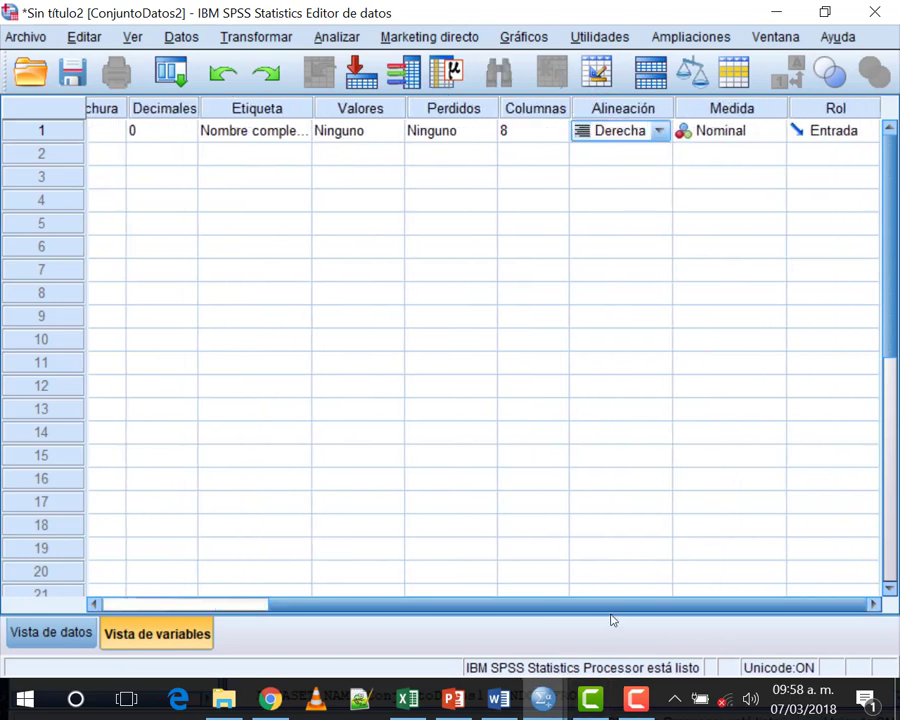
left_click_drag(704, 607, 271, 585)
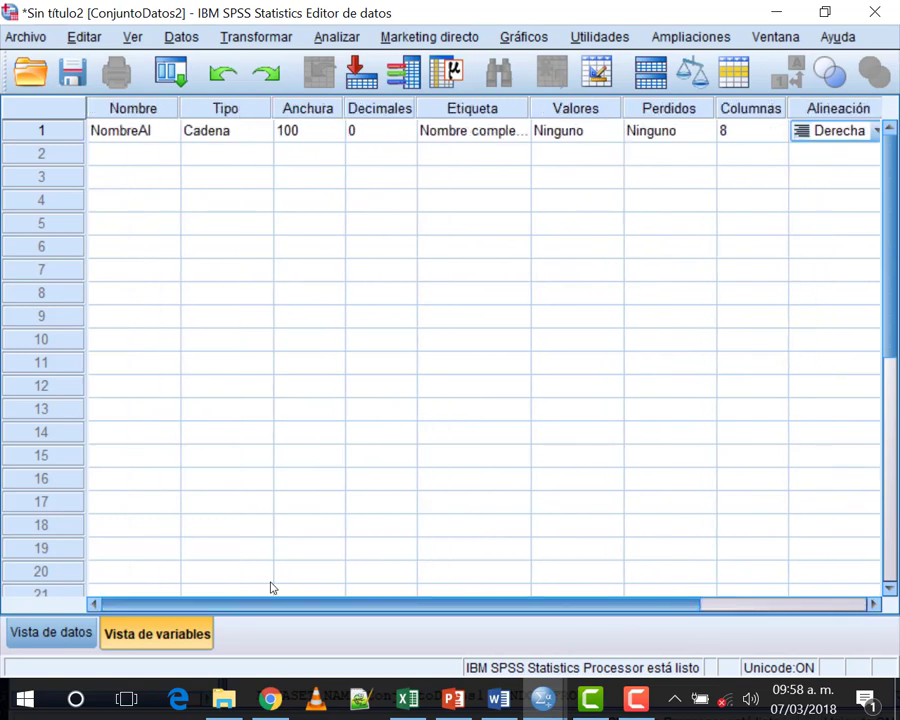
left_click(131, 152)
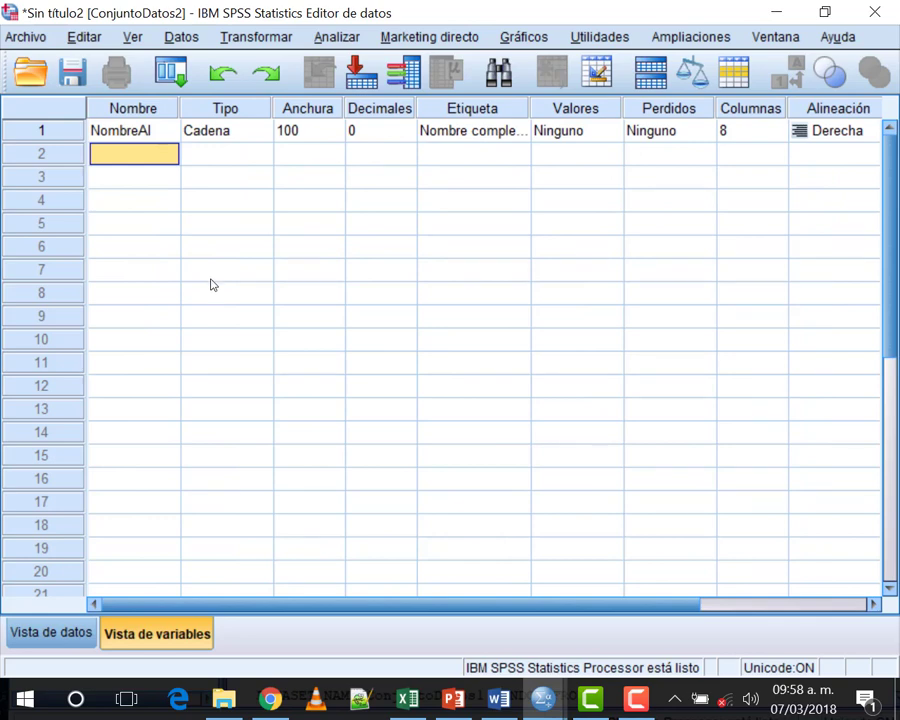
Step: Create the numeric variable EdadAl in row 2 with width 3
type("Edad")
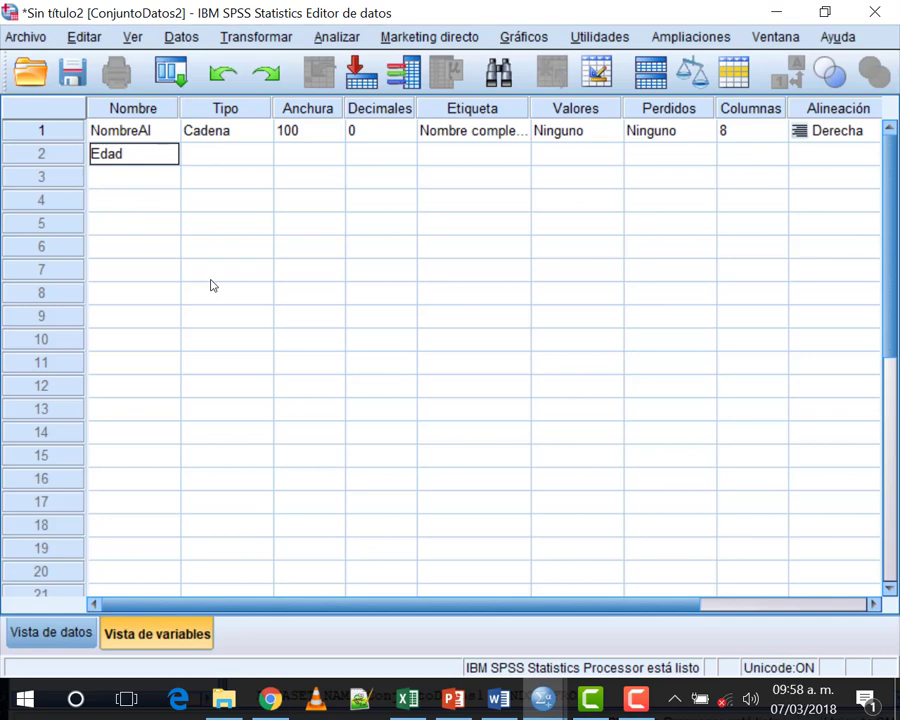
type("Al")
left_click(236, 153)
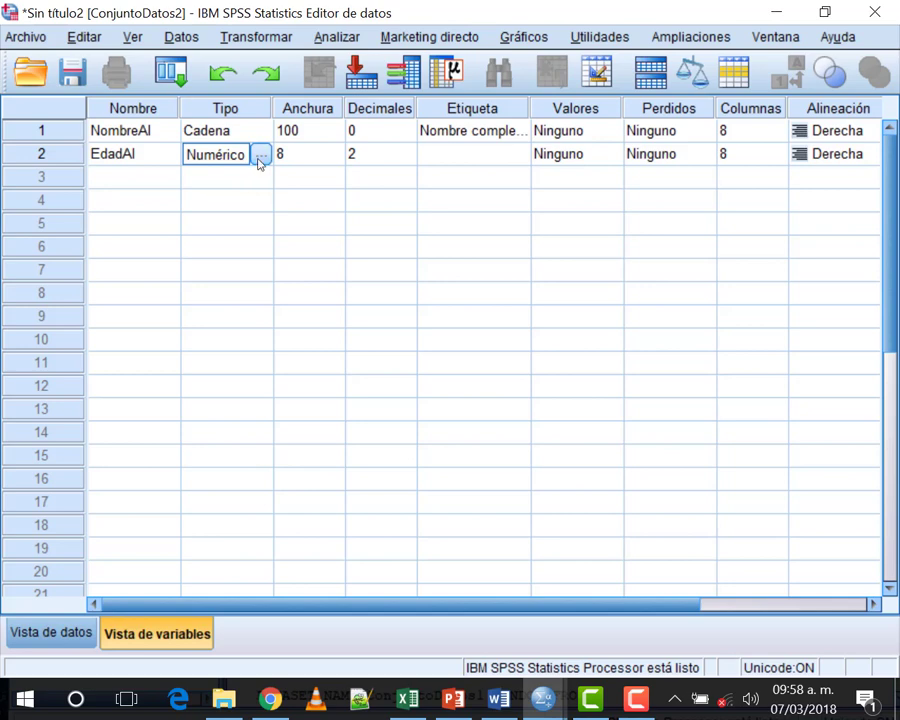
left_click(322, 156)
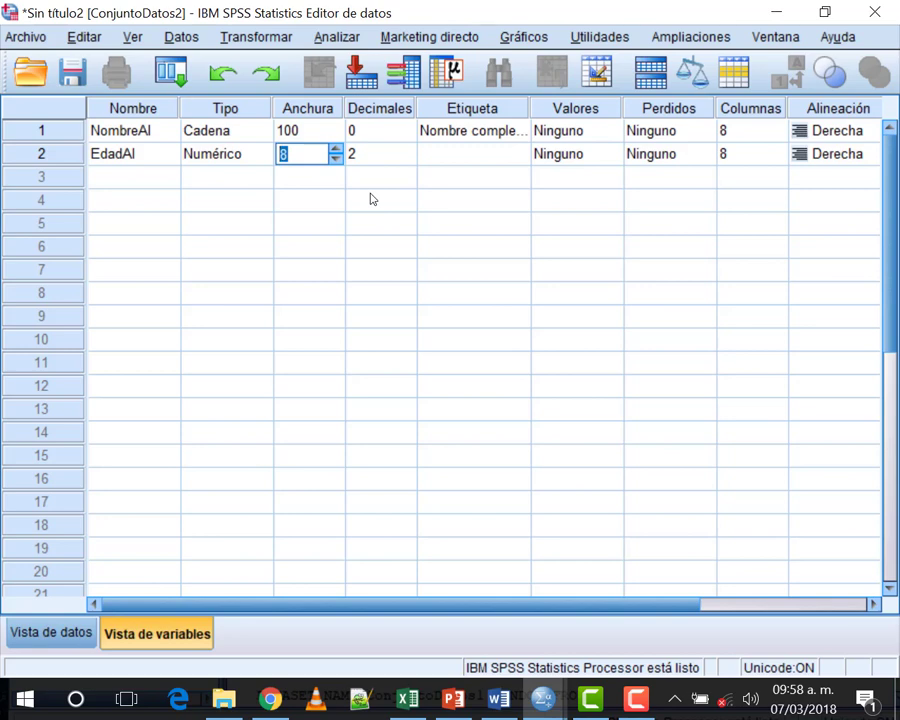
type("3")
left_click(382, 154)
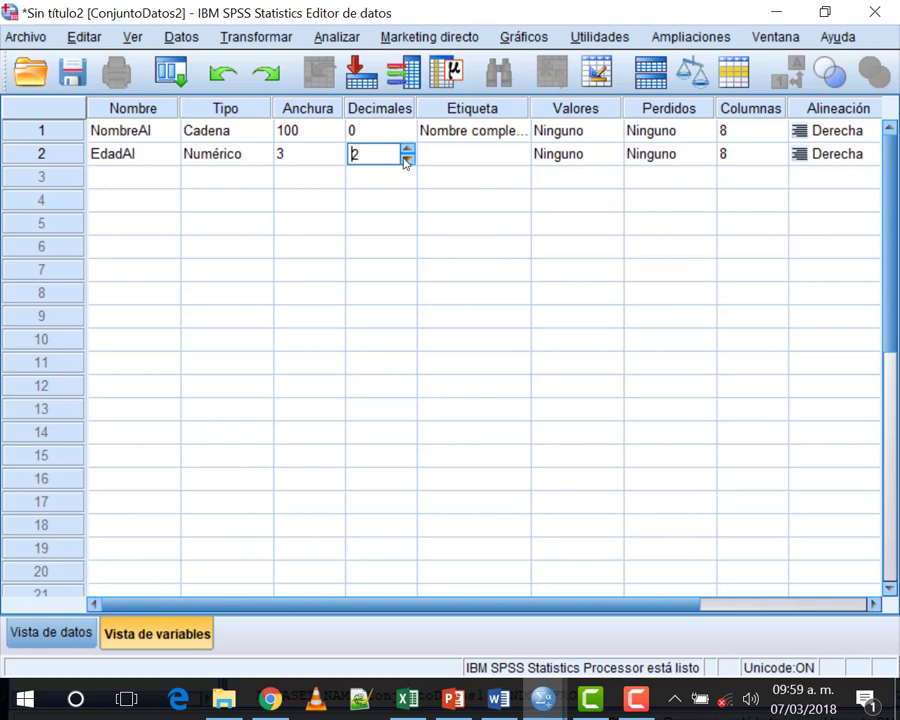
Step: Give EdadAl 0 decimals and the label 'Edad Cumplida del Alumno'
left_click(406, 158)
left_click(406, 158)
left_click(462, 156)
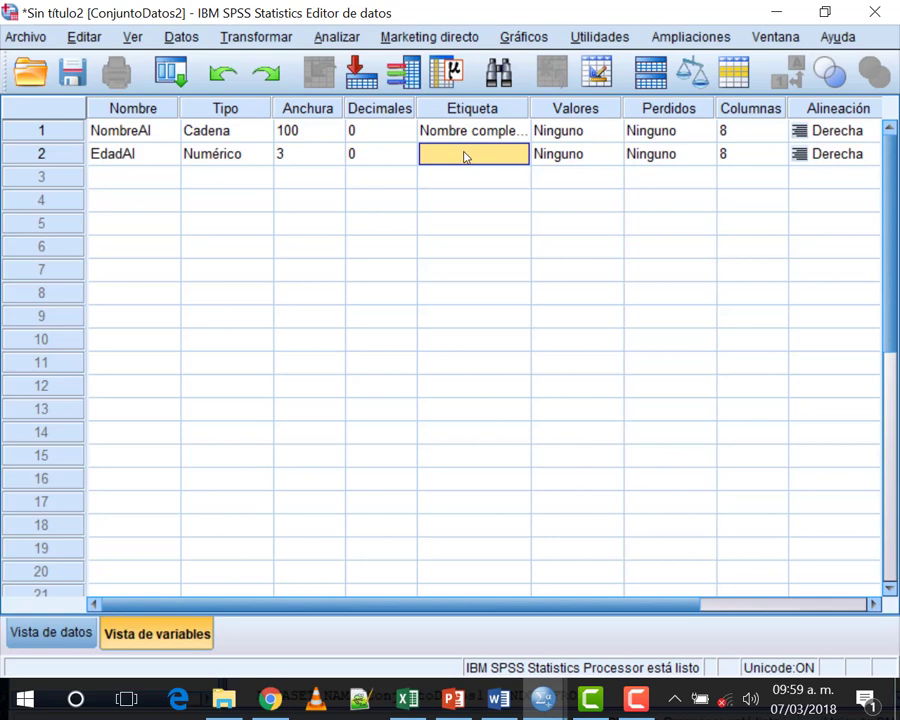
type("E")
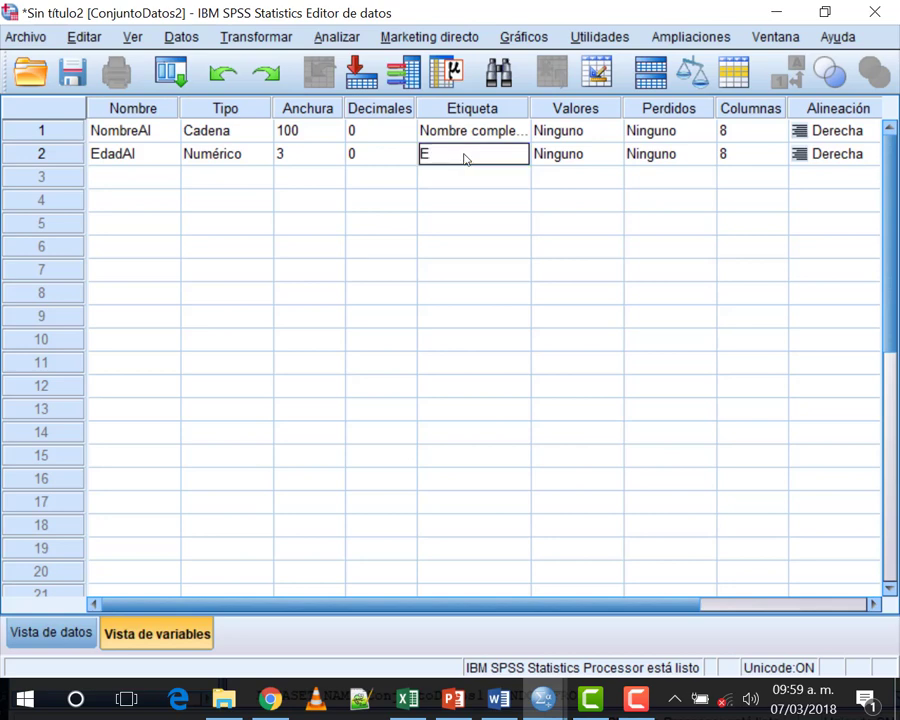
type("dad Cumplida del")
type("lumno")
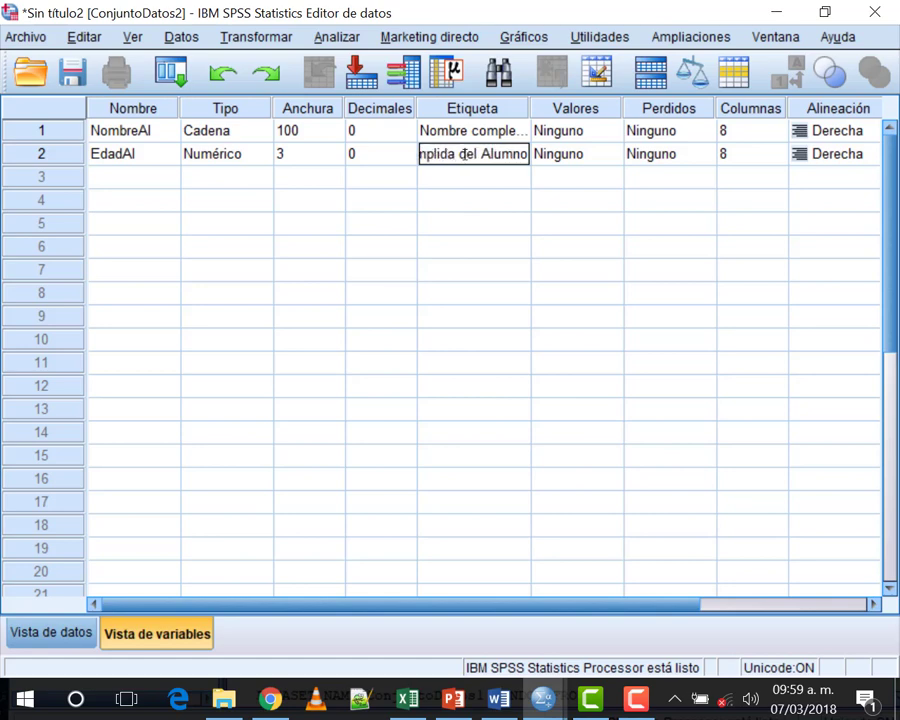
left_click(571, 156)
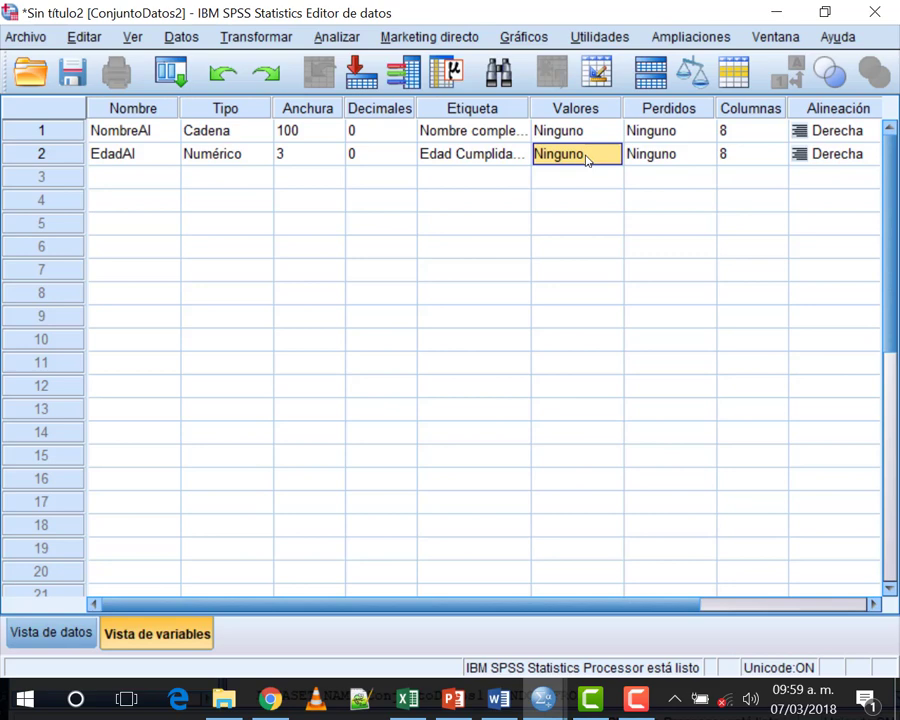
Step: Set EdadAl's alignment to Centrado and its measure to Escala
left_click(682, 158)
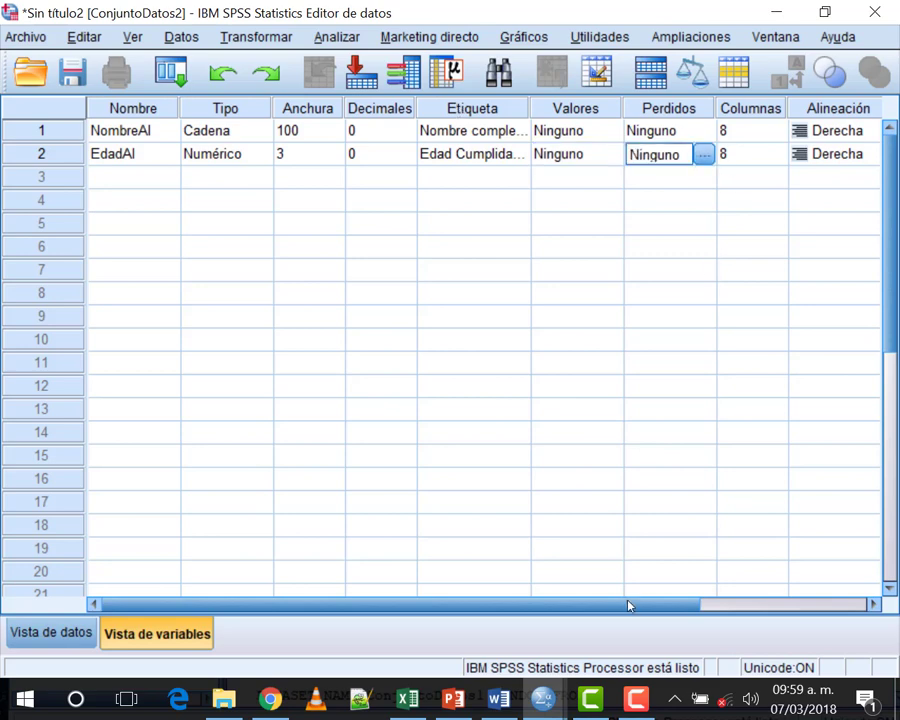
left_click_drag(628, 605, 870, 603)
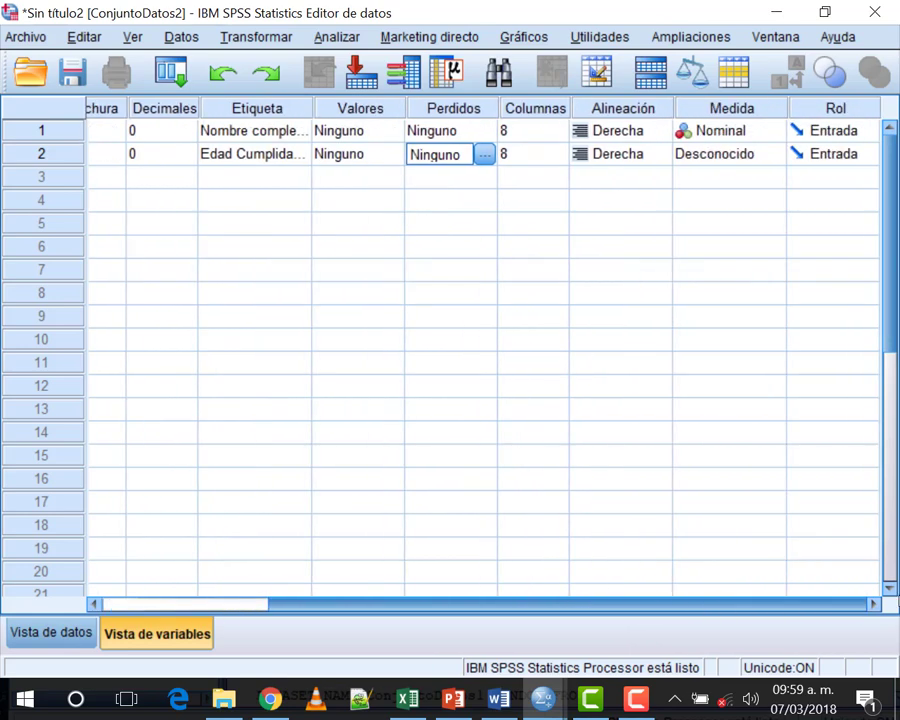
left_click(639, 160)
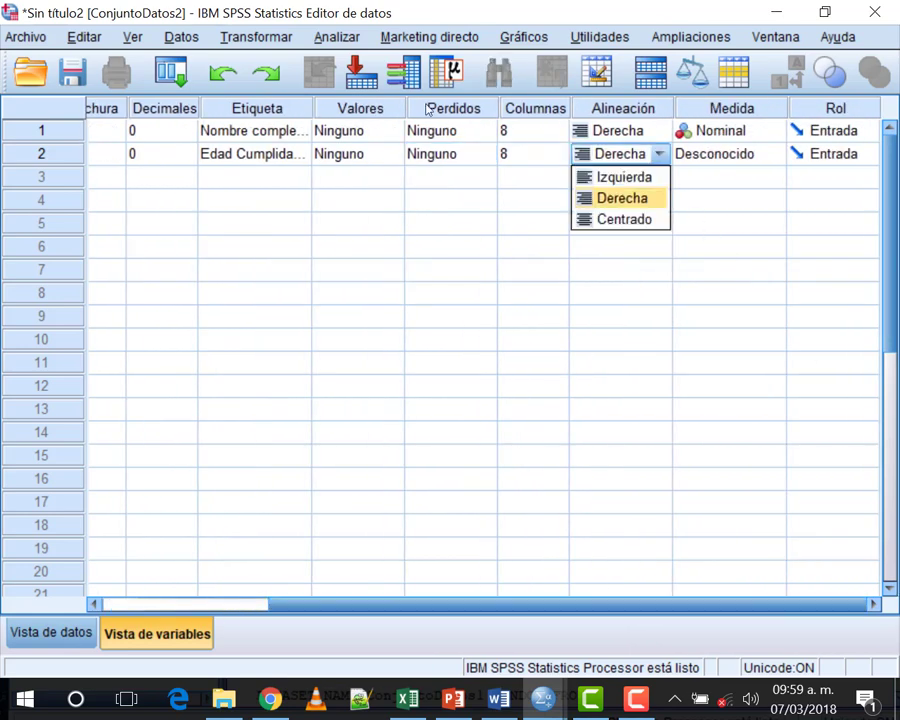
left_click(621, 219)
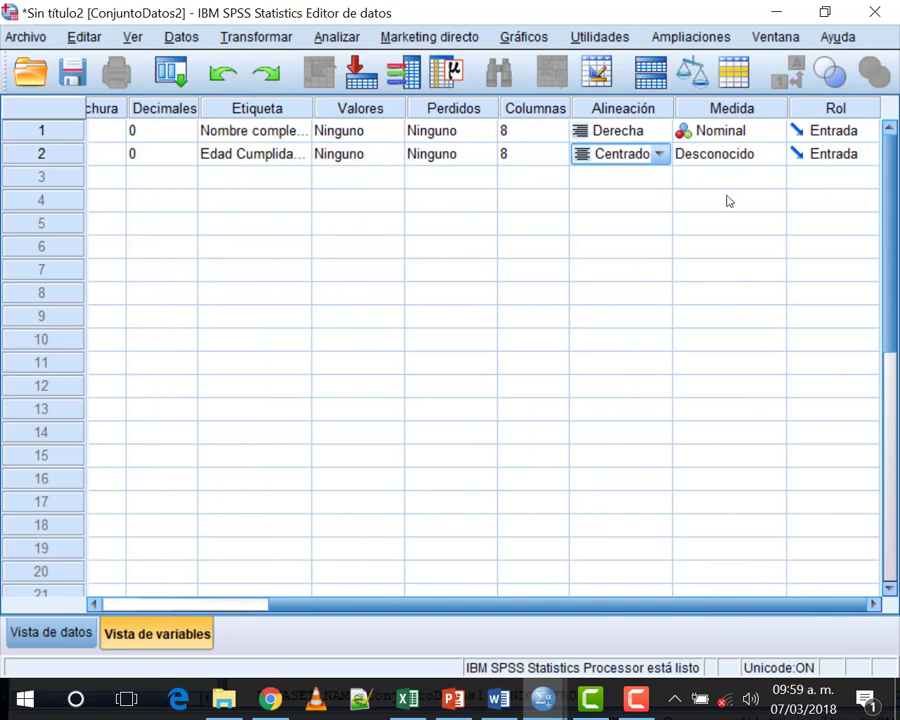
left_click(727, 160)
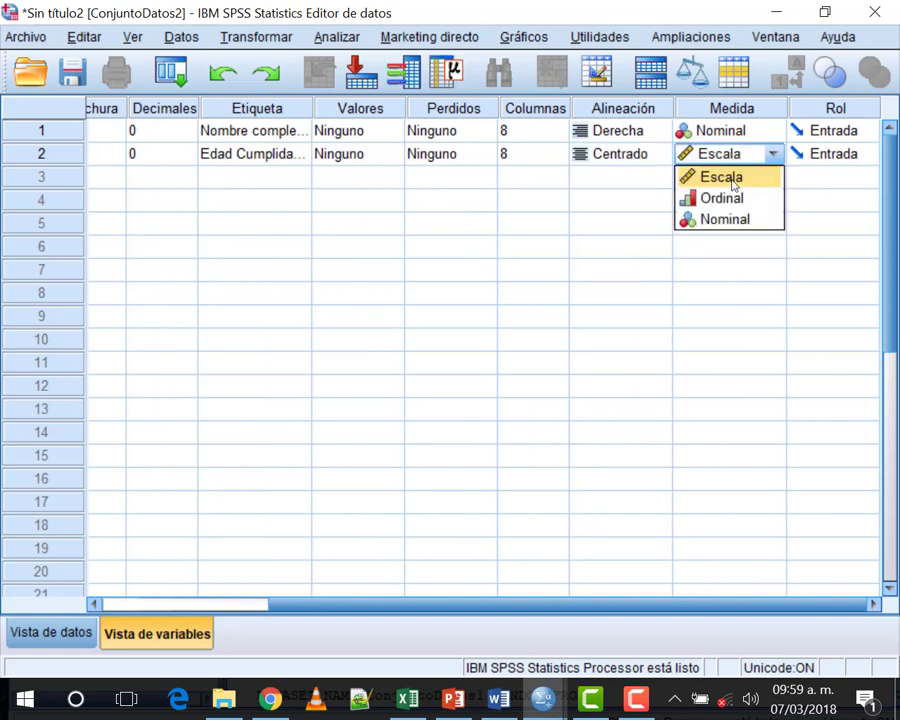
left_click(733, 185)
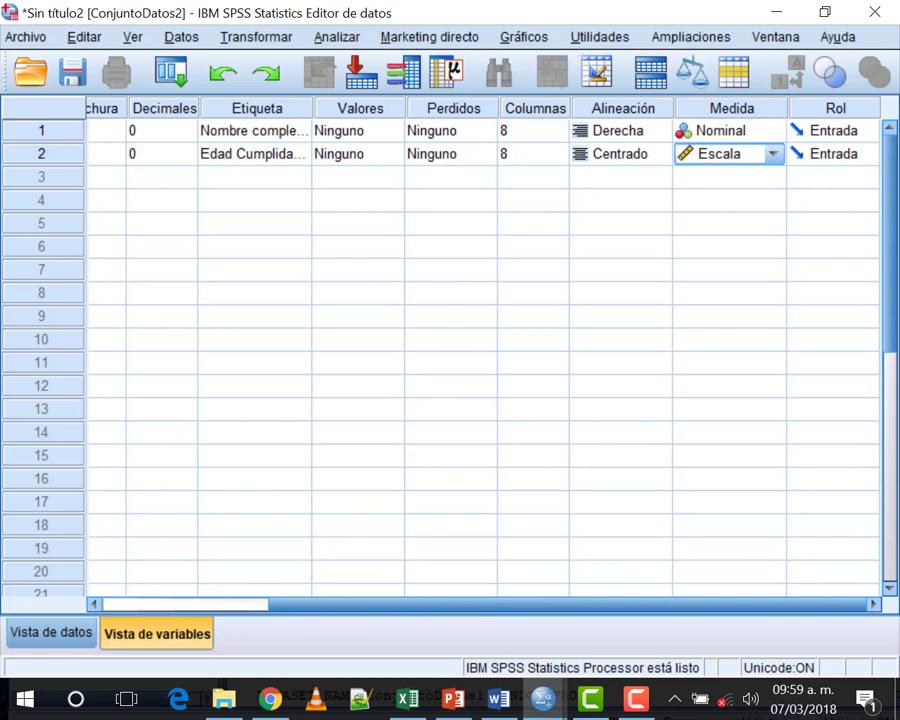
left_click_drag(438, 604, 117, 587)
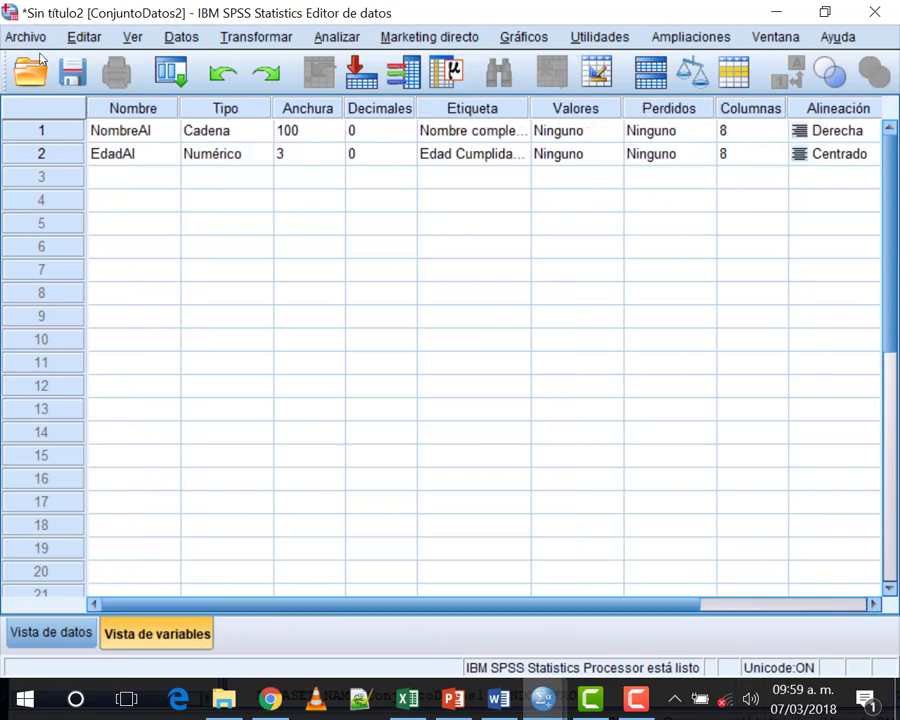
Step: Add a third variable SexoAl in row 3, keeping the Numérico type
left_click(134, 178)
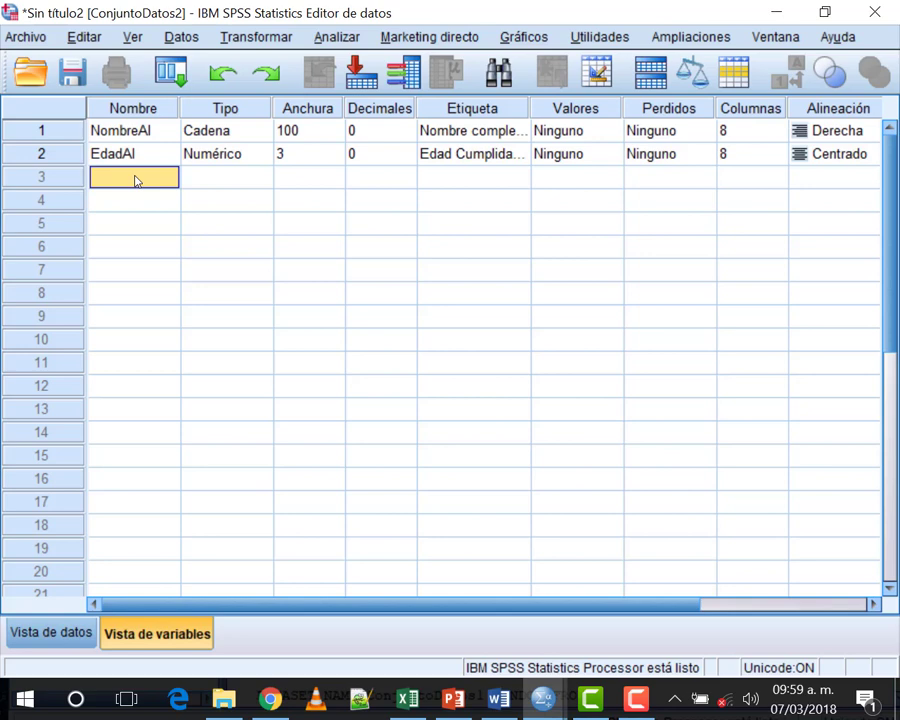
type("SexoAl")
left_click(206, 182)
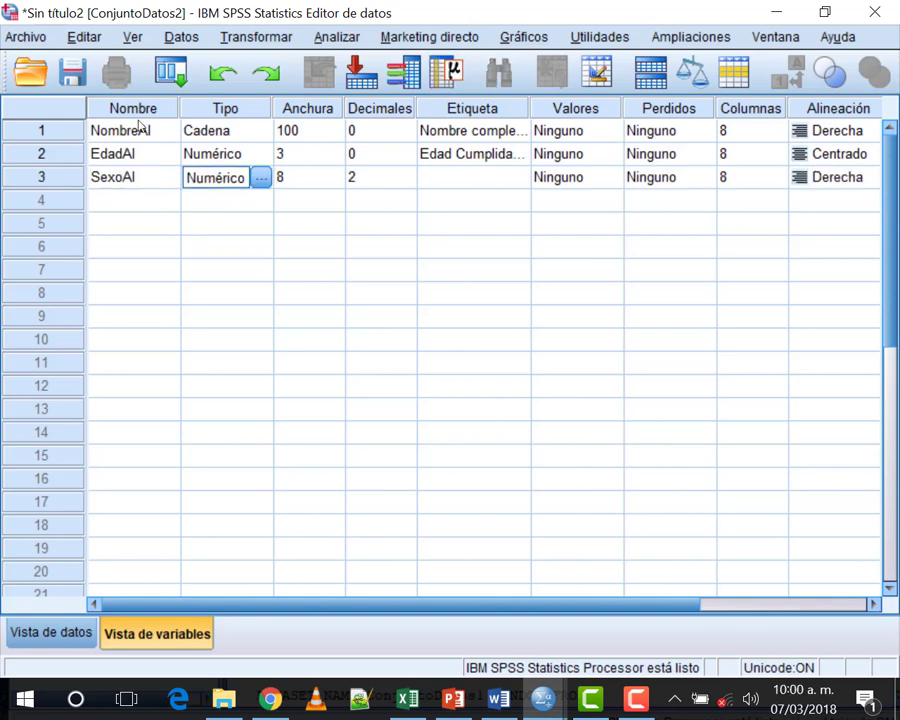
left_click(260, 177)
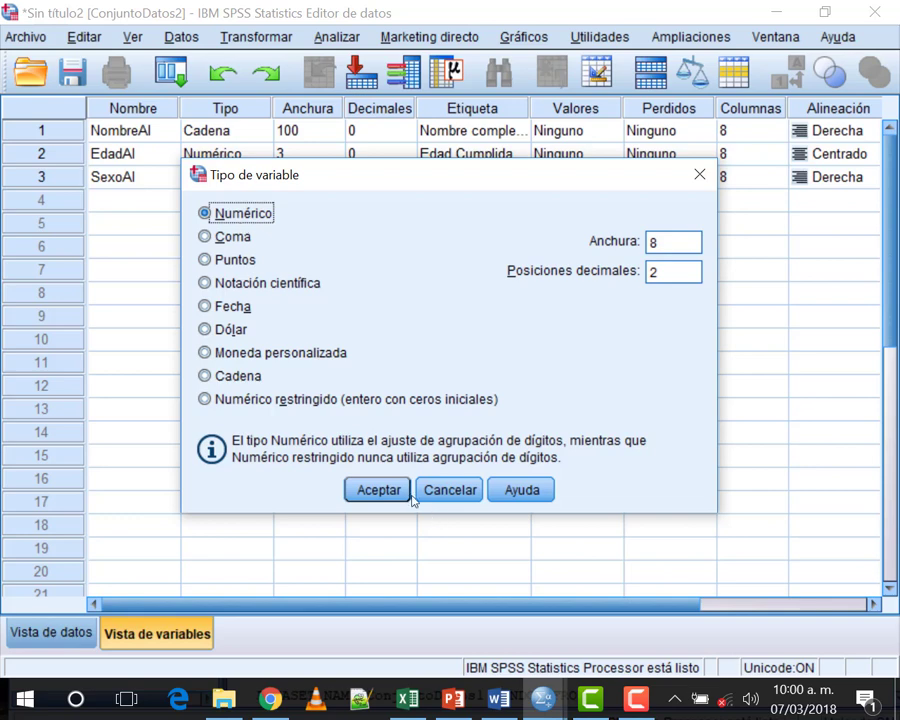
left_click(370, 490)
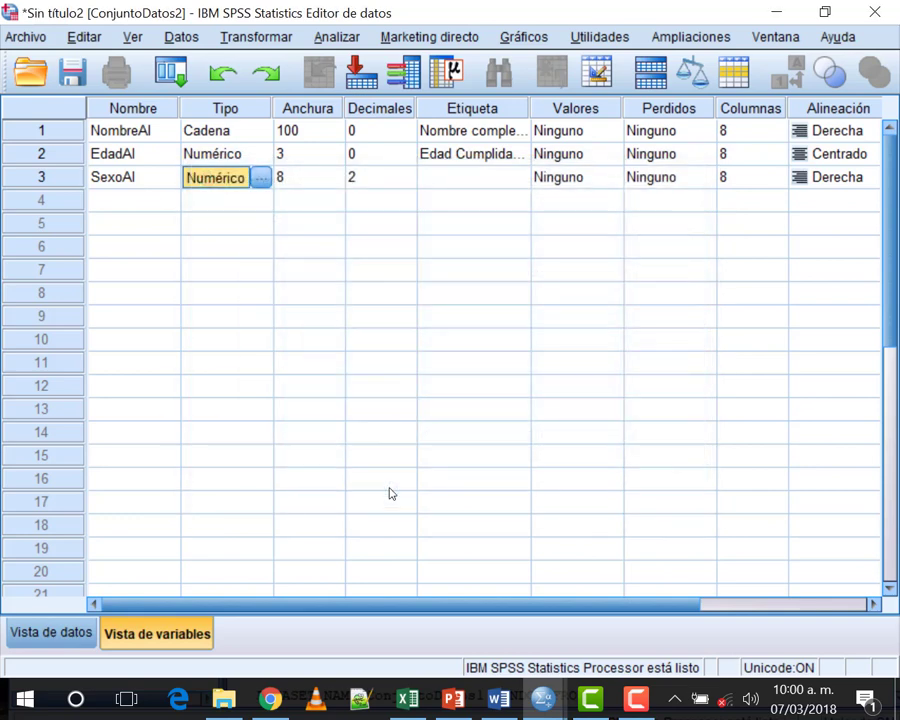
Step: Give SexoAl width 1, 0 decimals and the label 'Sexo del Alumno'
left_click(308, 180)
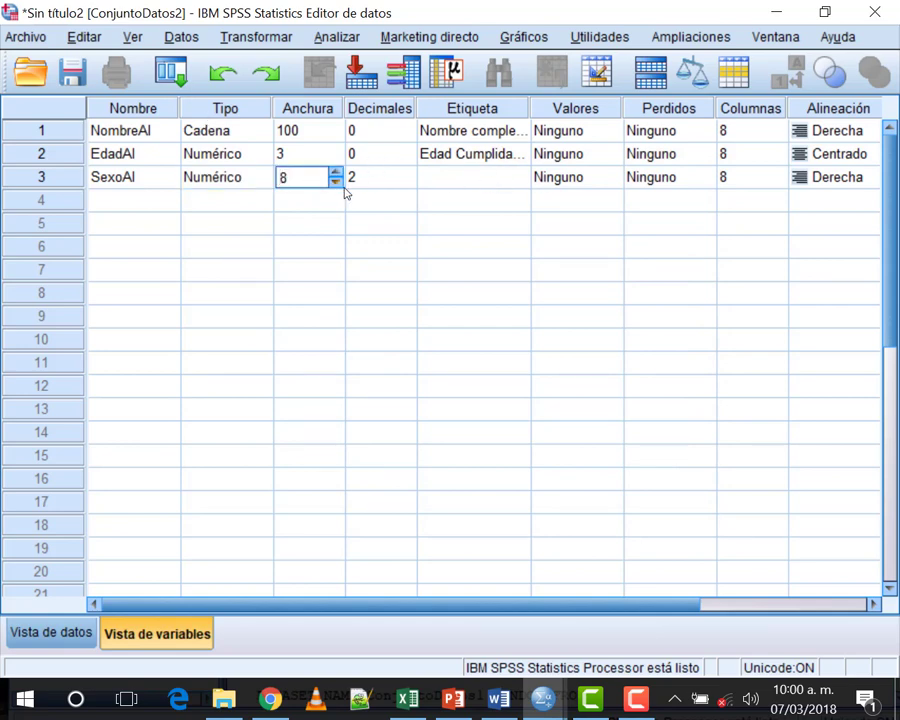
left_click(352, 177)
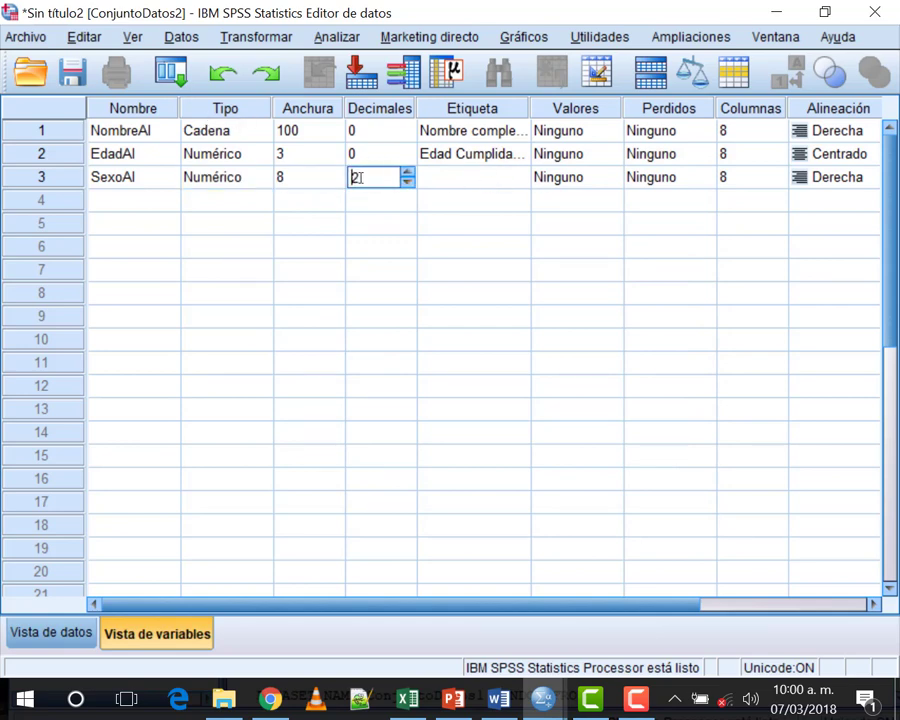
left_click(408, 183)
left_click(408, 183)
left_click(309, 178)
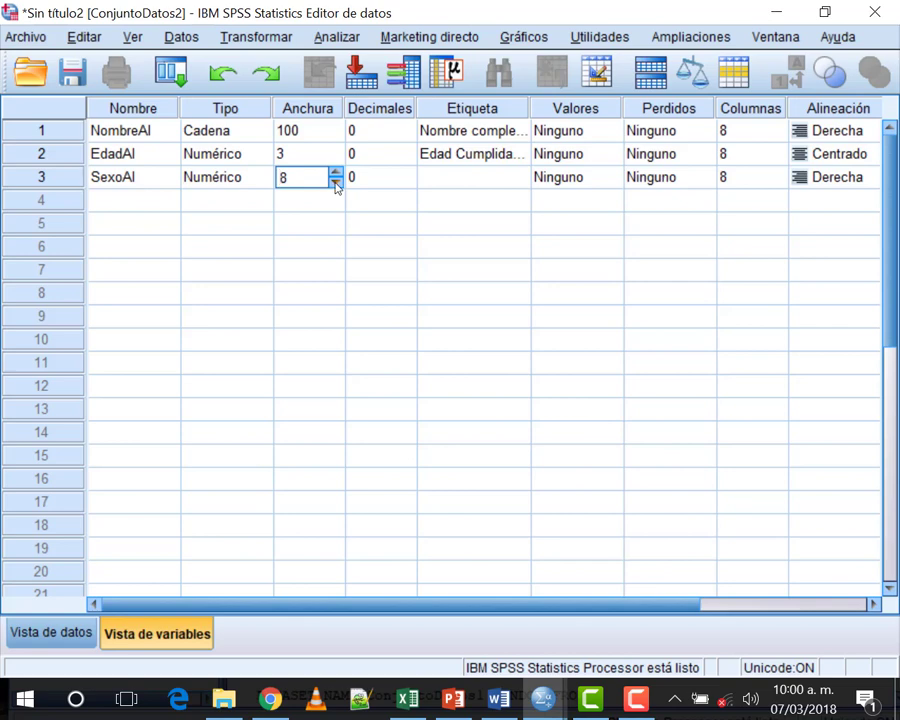
left_click(336, 183)
key("Down")
key("Down")
key("Down")
key("Down")
key("Down")
key("Down")
left_click(440, 177)
type("S")
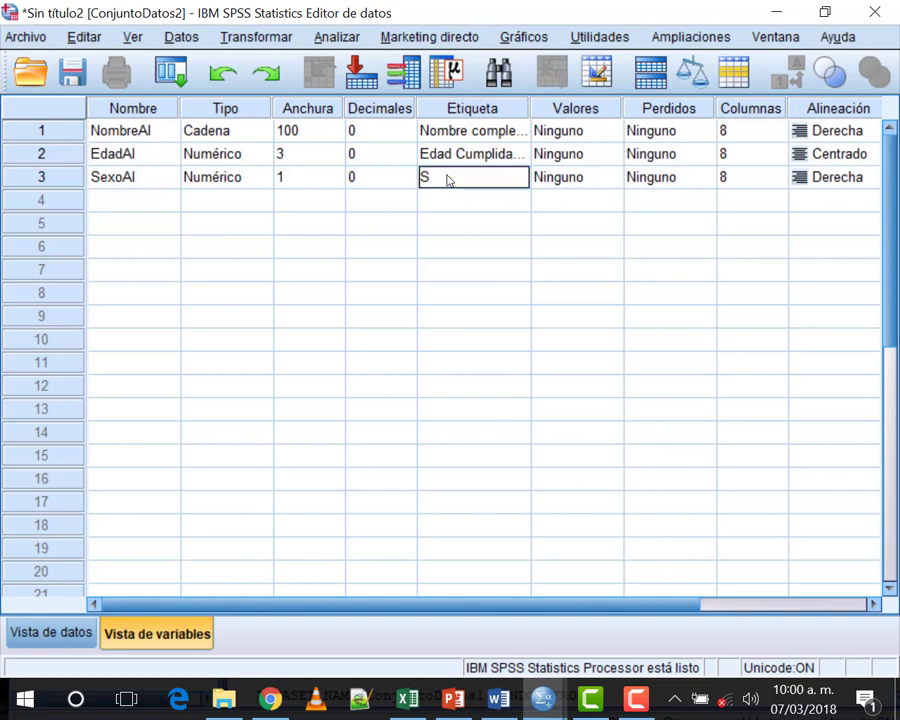
type("exo del Alumno")
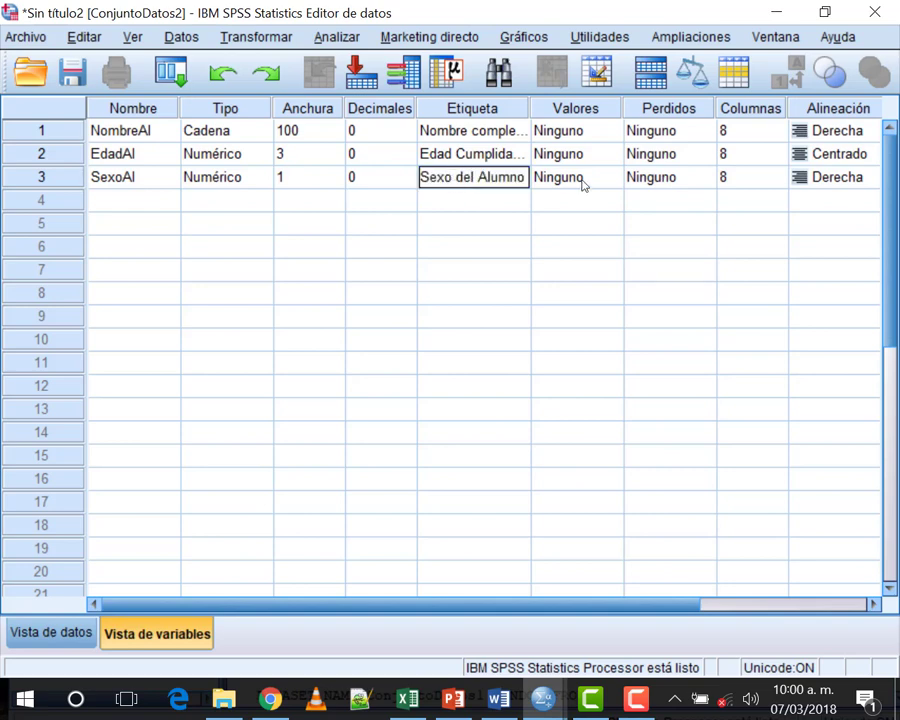
left_click(578, 180)
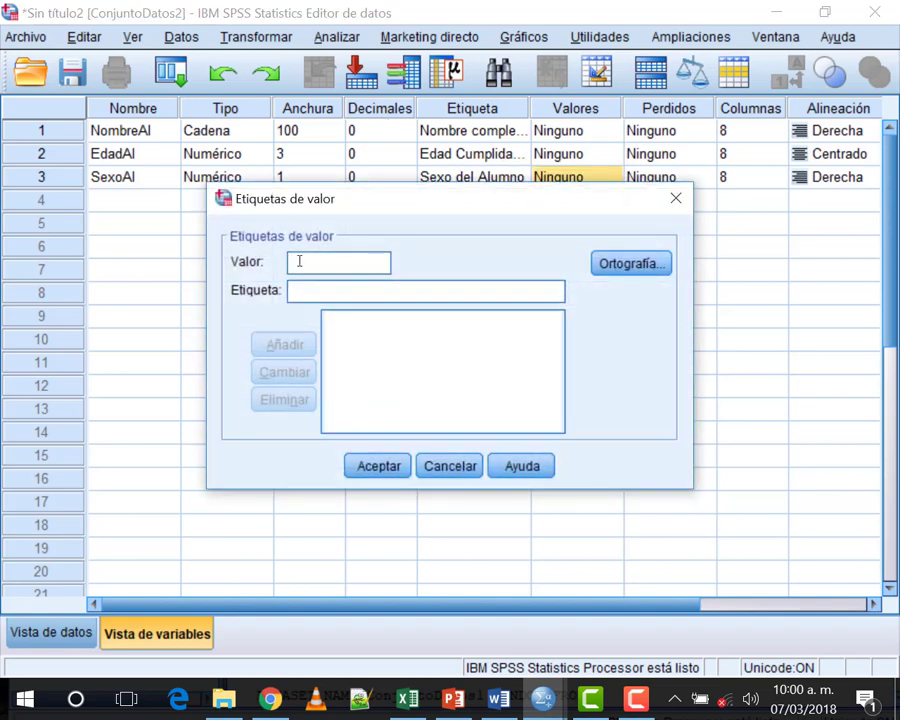
Step: Add the value label 1 = 'Femenio' for SexoAl, fixing the typo first
left_click(315, 264)
type("1")
left_click(315, 282)
type("Femanio")
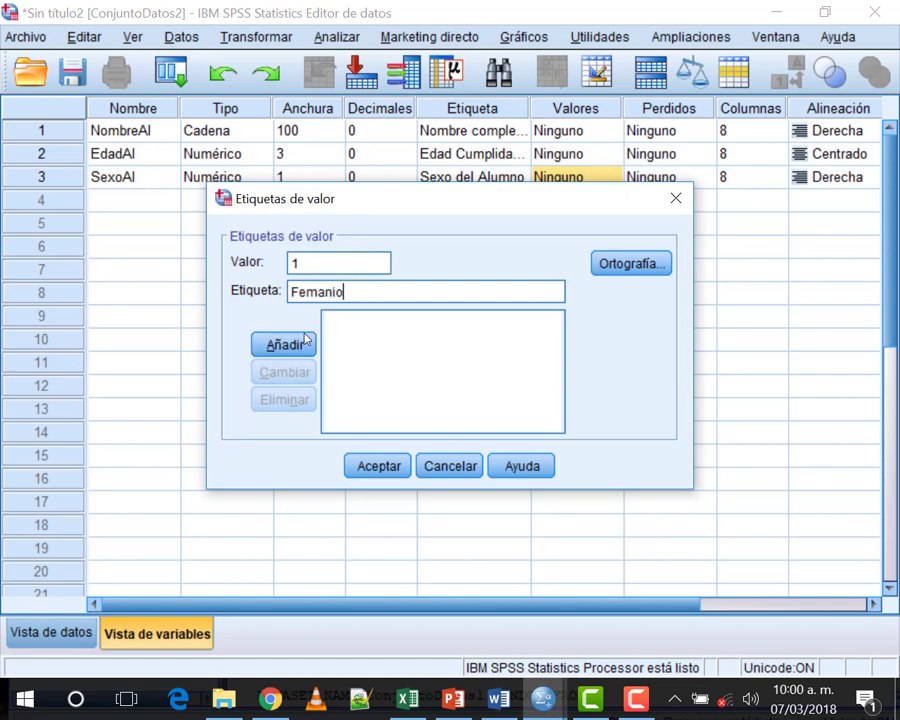
left_click(318, 291)
key("Delete")
type("e")
left_click(278, 346)
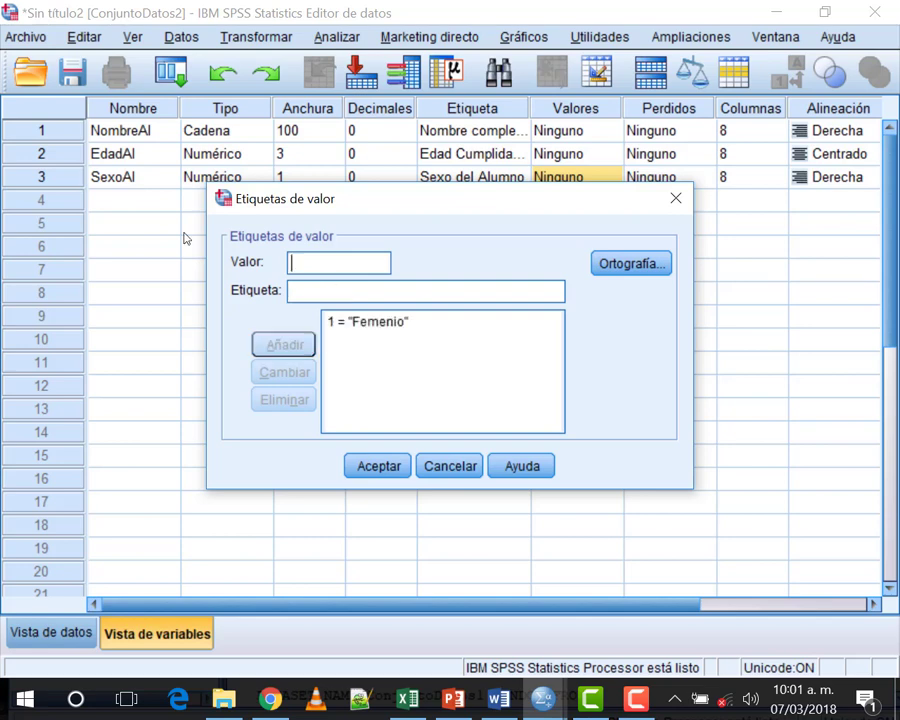
Step: Add value 2 = 'Masculino', correct its label, and confirm the value labels
left_click(304, 262)
type("2")
left_click(315, 284)
type("Masculino")
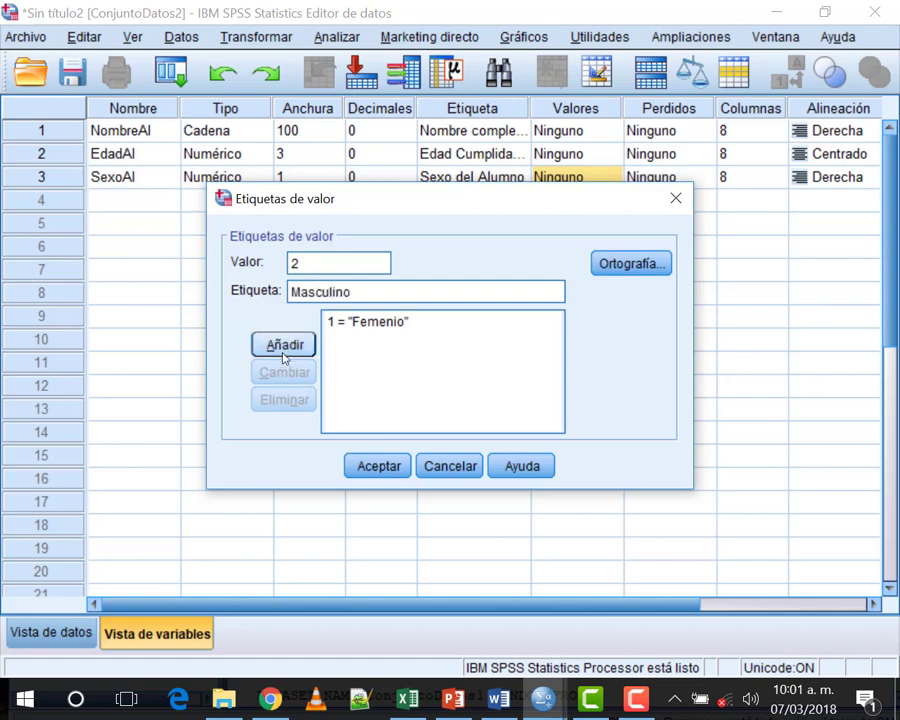
key("BackSpace")
left_click(303, 345)
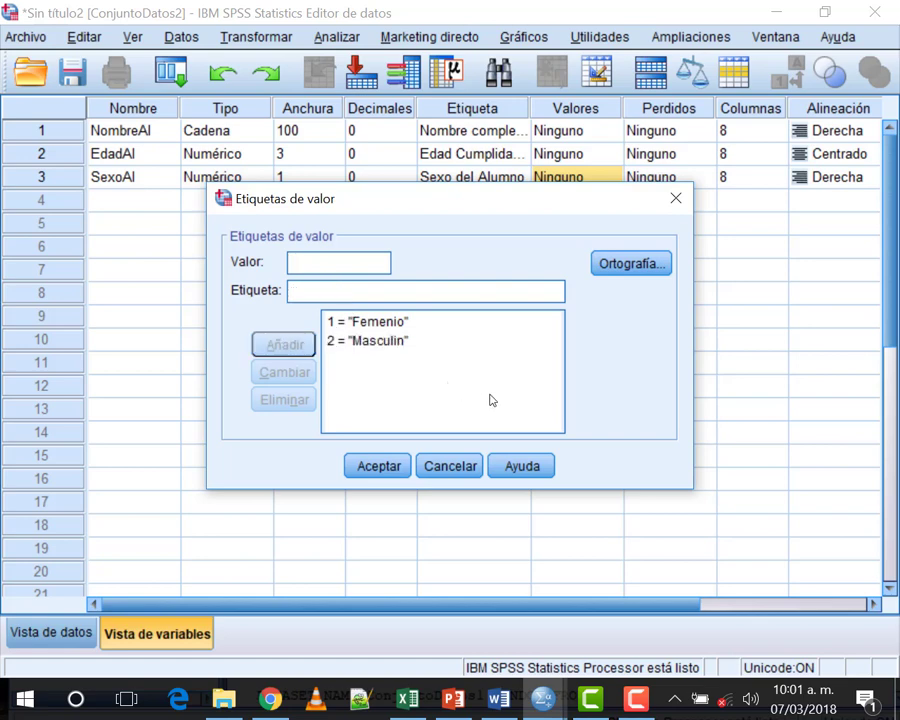
left_click(357, 341)
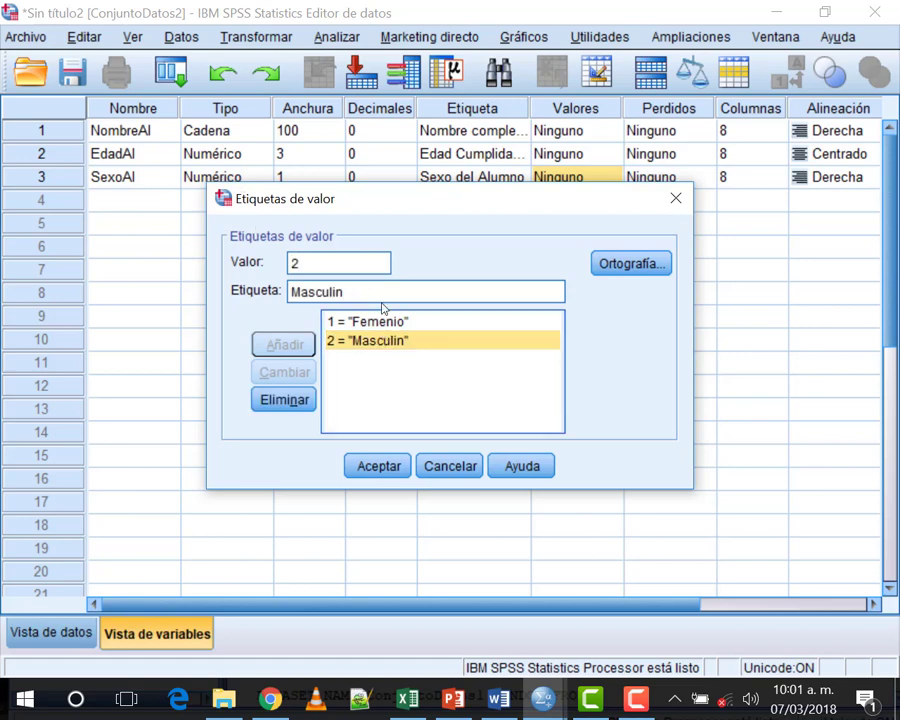
type("o")
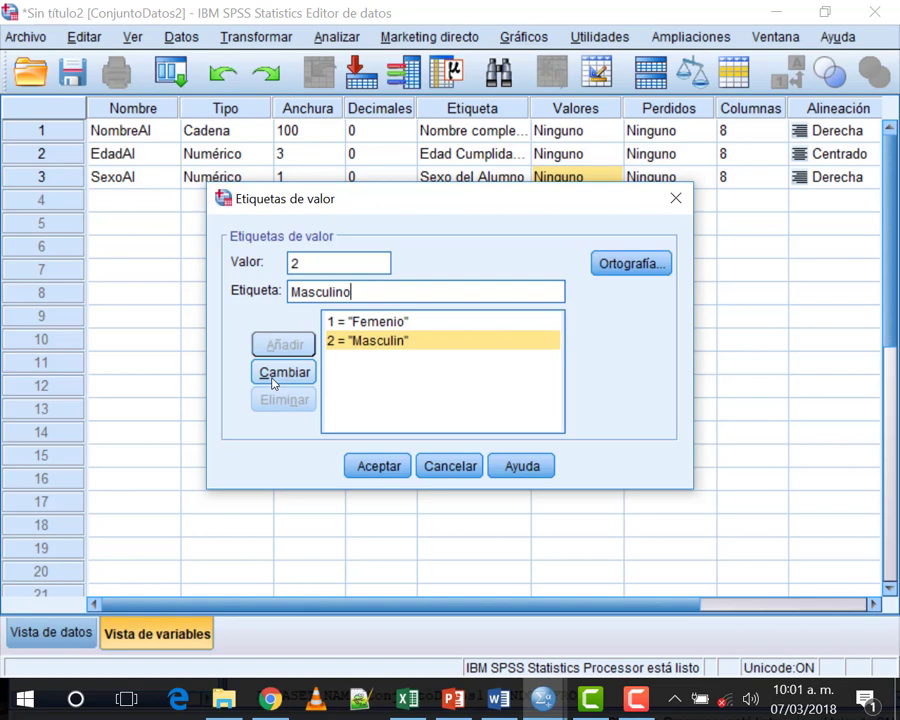
left_click(275, 380)
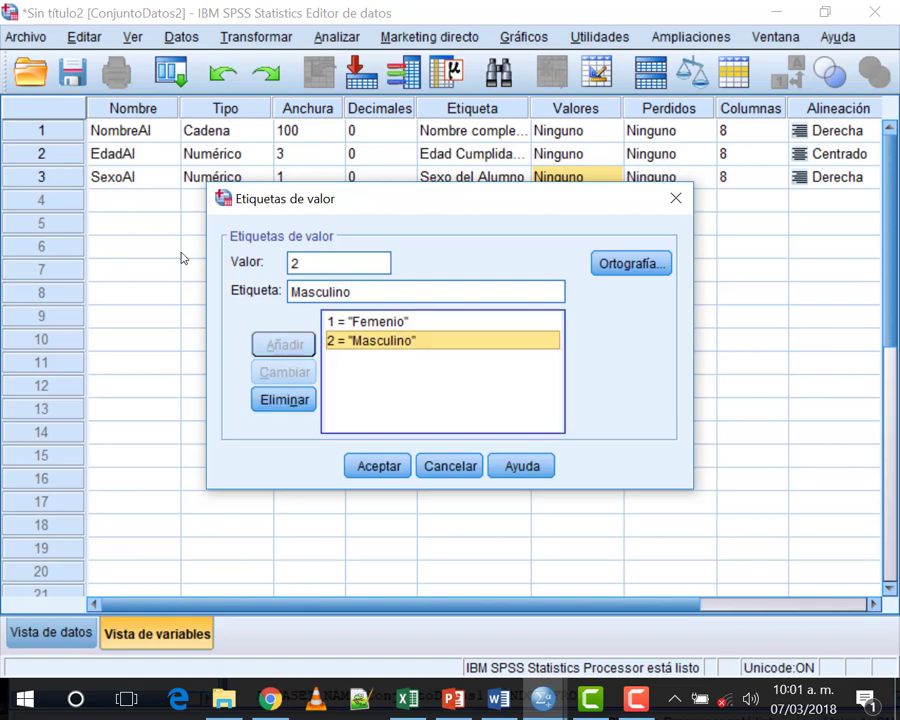
left_click(371, 465)
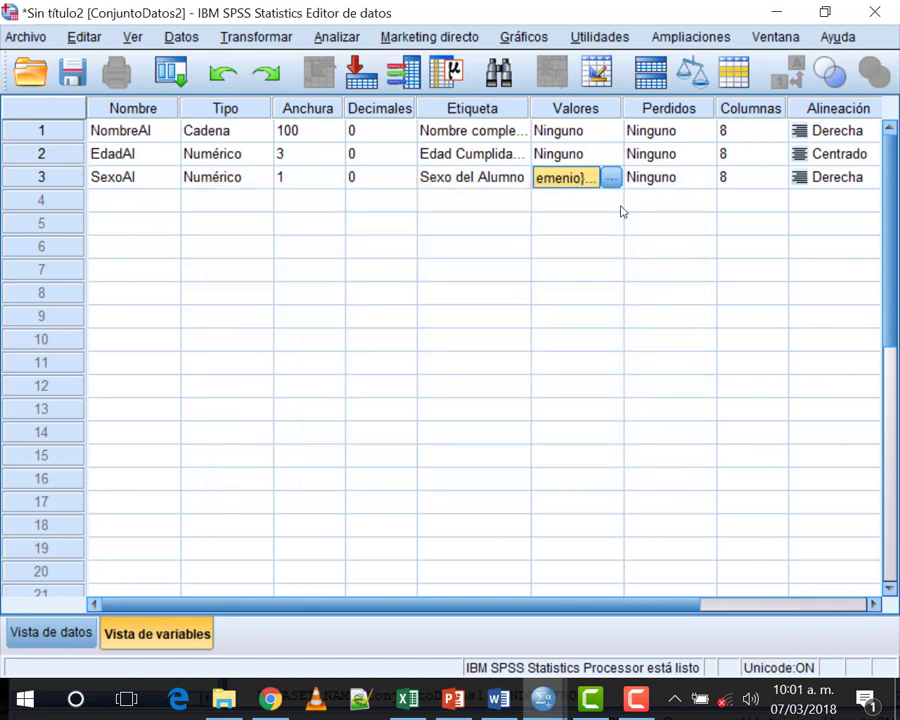
Step: Recheck SexoAl's value labels, then set its Medida to Nominal
left_click(610, 178)
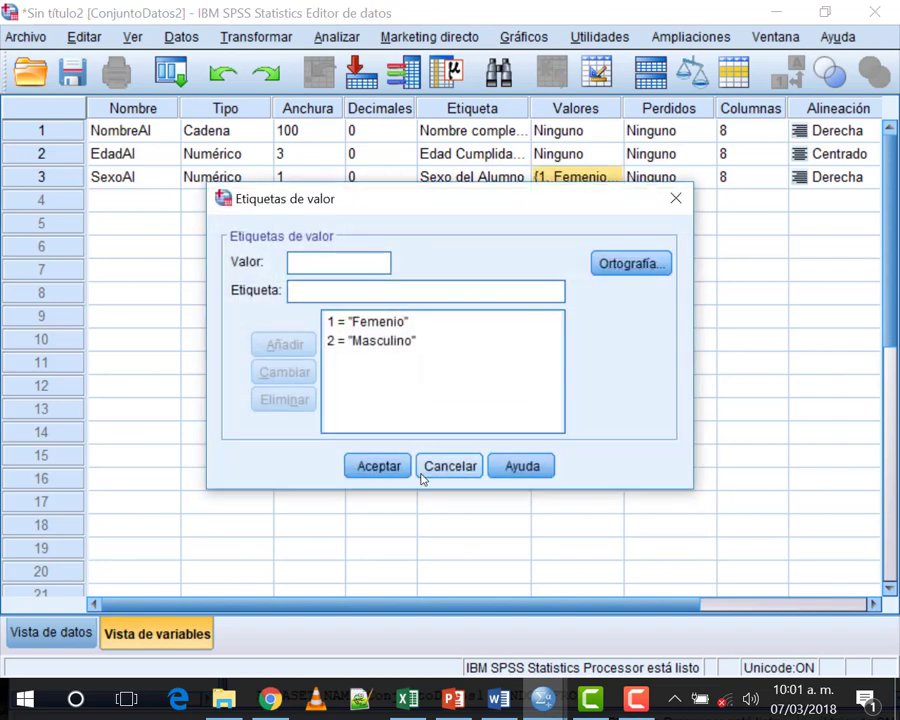
key("Escape")
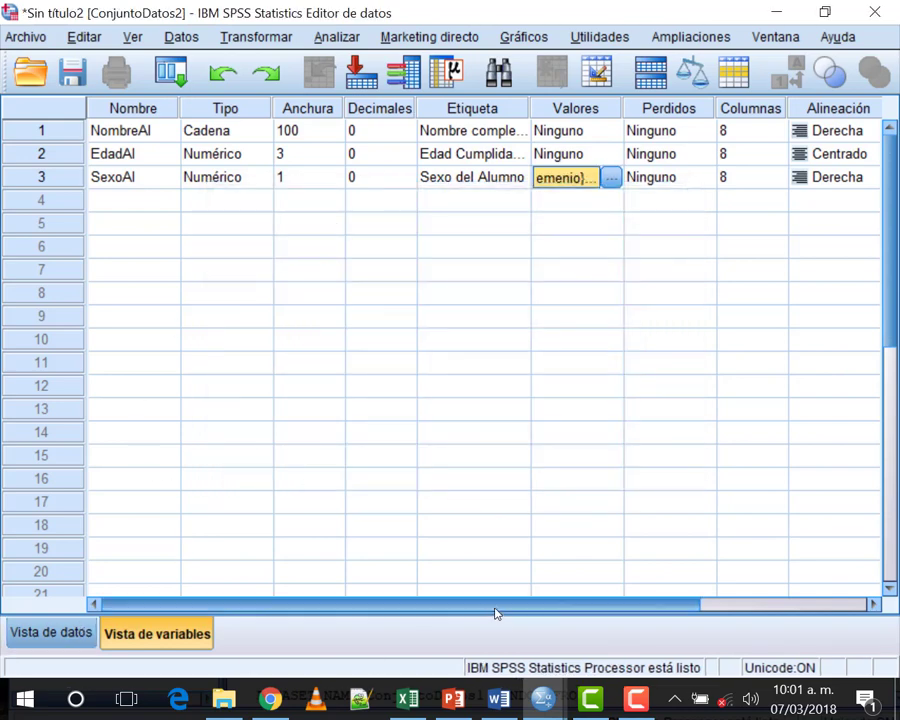
left_click_drag(496, 604, 686, 594)
left_click(689, 176)
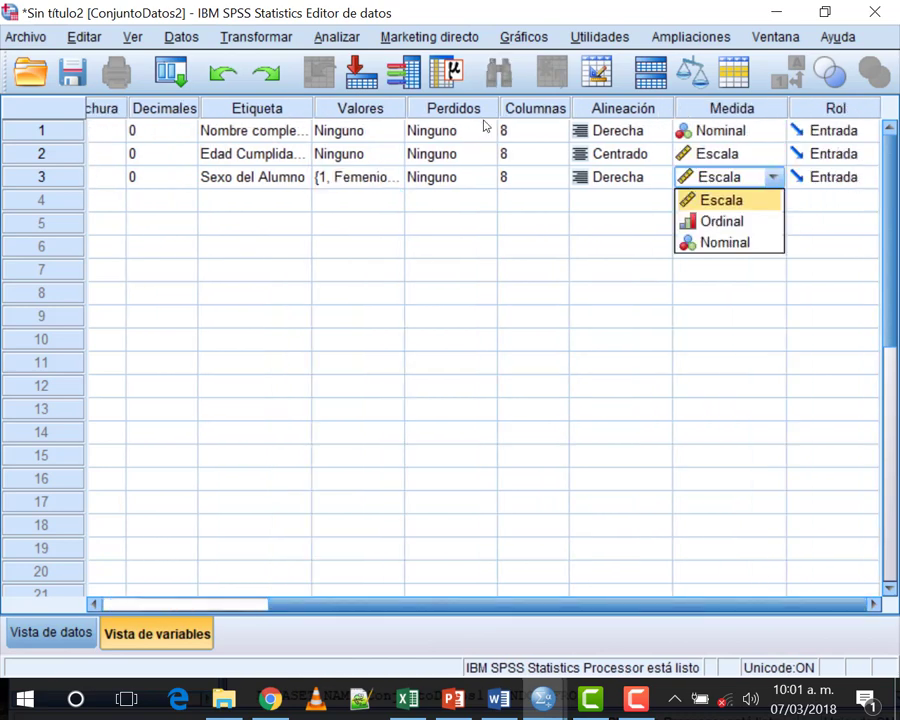
left_click(728, 243)
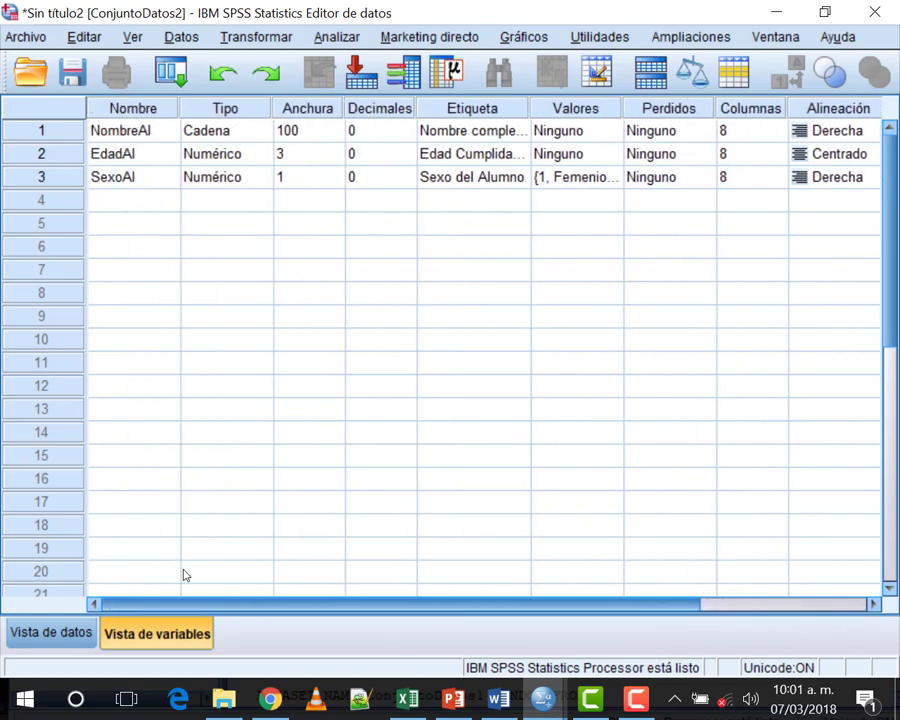
Step: In Vista de datos, widen the NombreAl, EdadAl and SexoAl columns
left_click(48, 633)
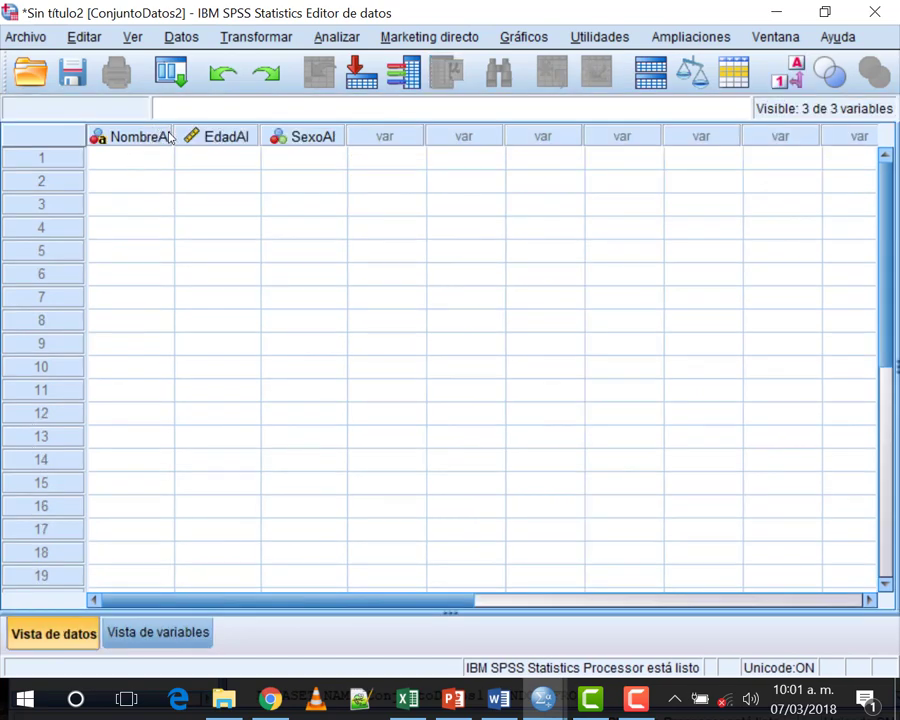
left_click_drag(173, 137, 326, 136)
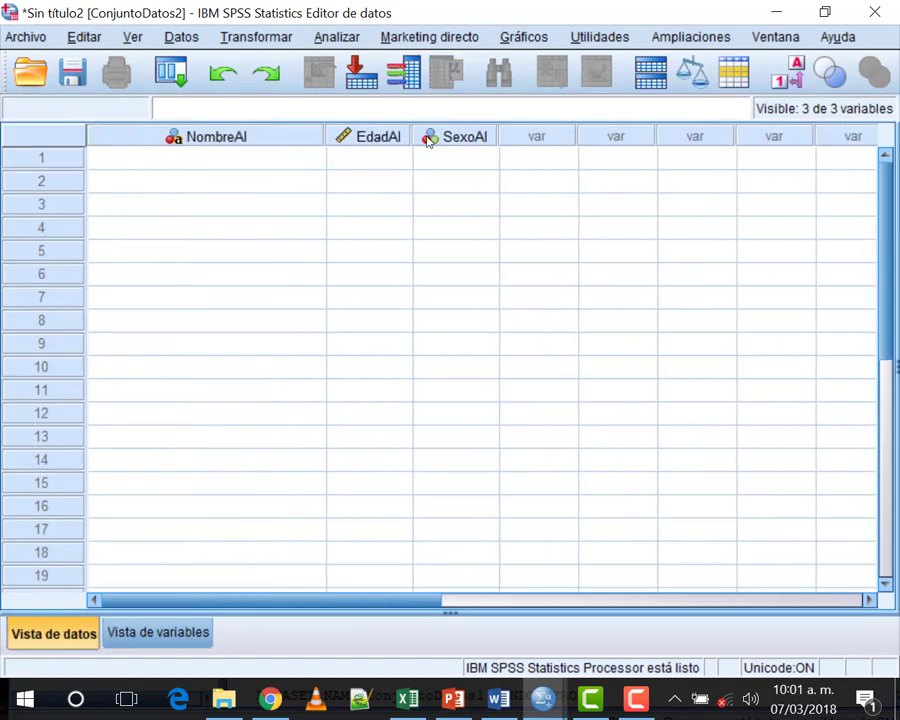
left_click_drag(410, 137, 420, 137)
left_click(504, 140)
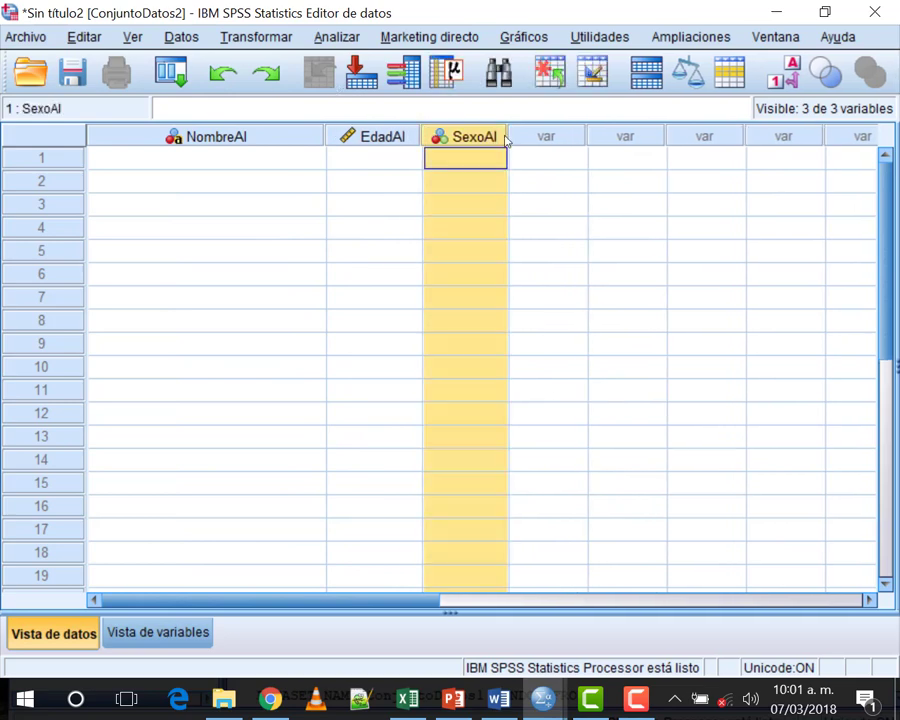
left_click_drag(504, 140, 536, 138)
key("Down")
key("Down")
key("Down")
key("Down")
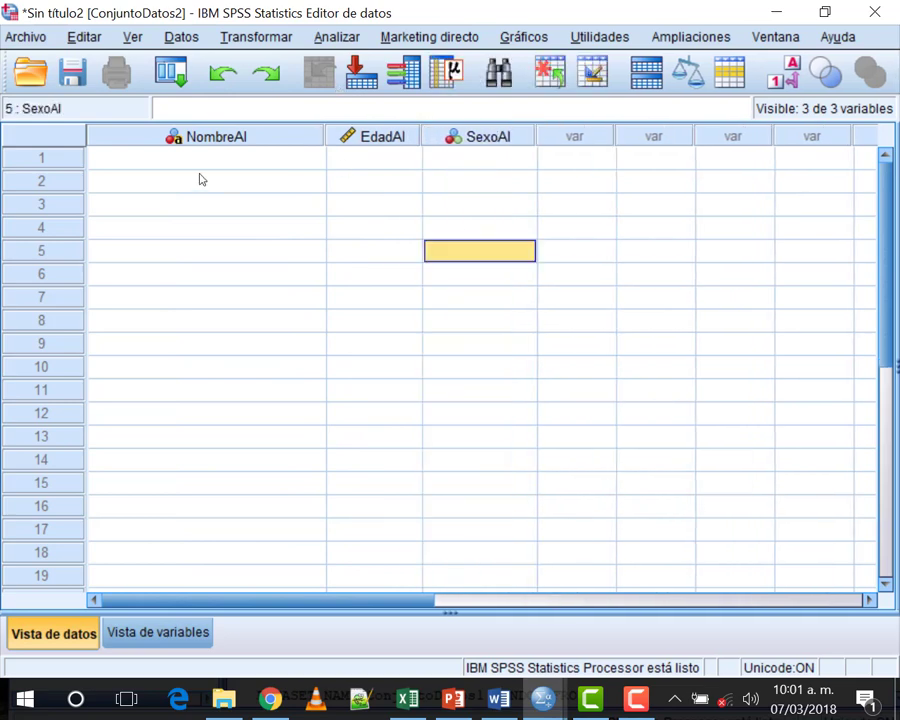
key("ctrl+Home")
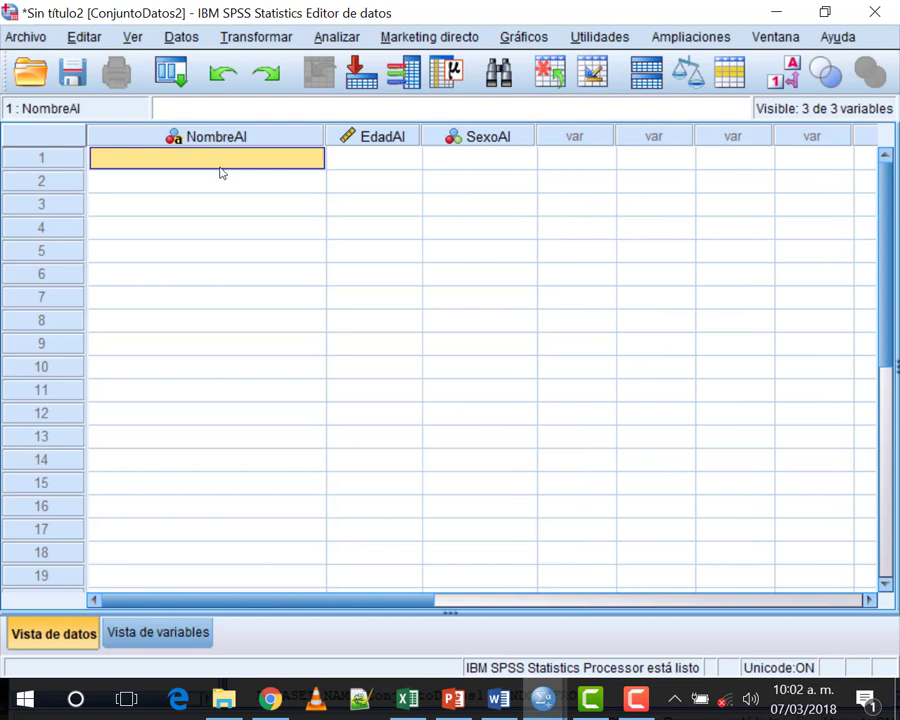
Step: Enter the student's full name, age 31 and 'mas' for sex in row 1
type("Juan ")
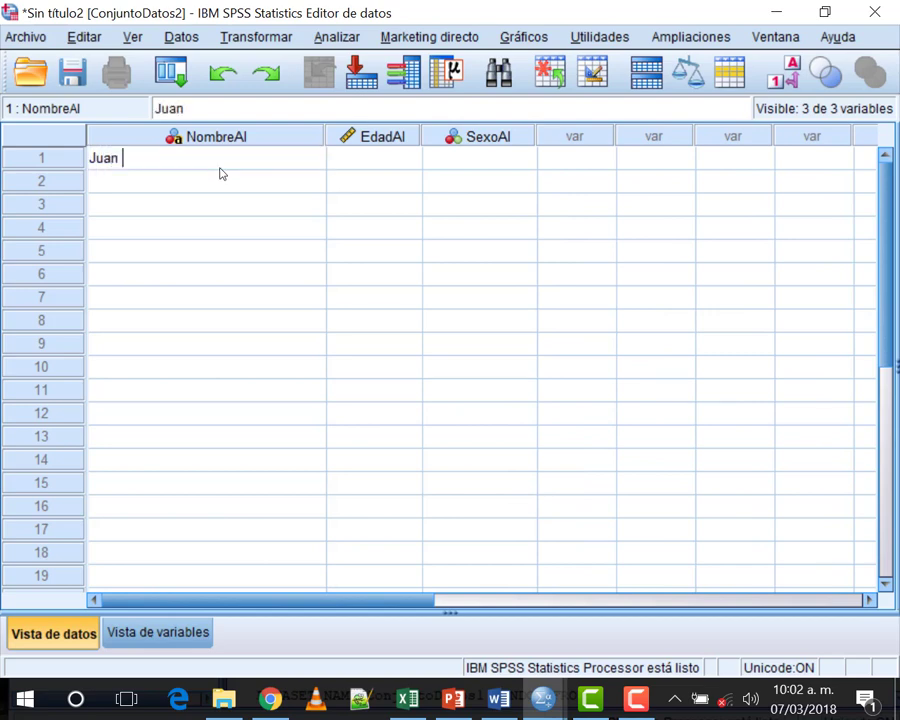
type("Perez")
key("Return")
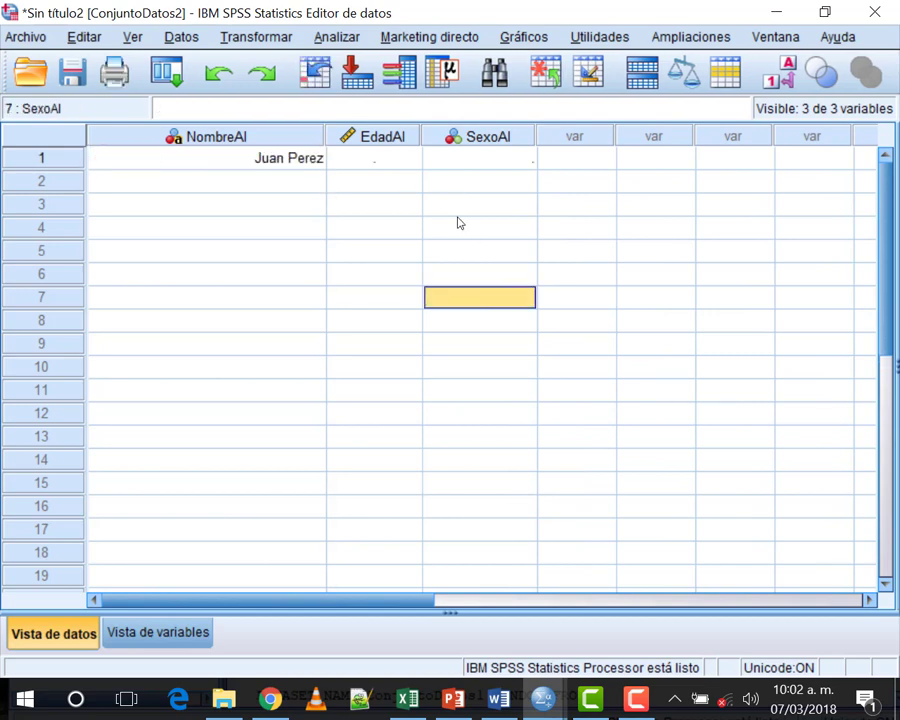
left_click(386, 160)
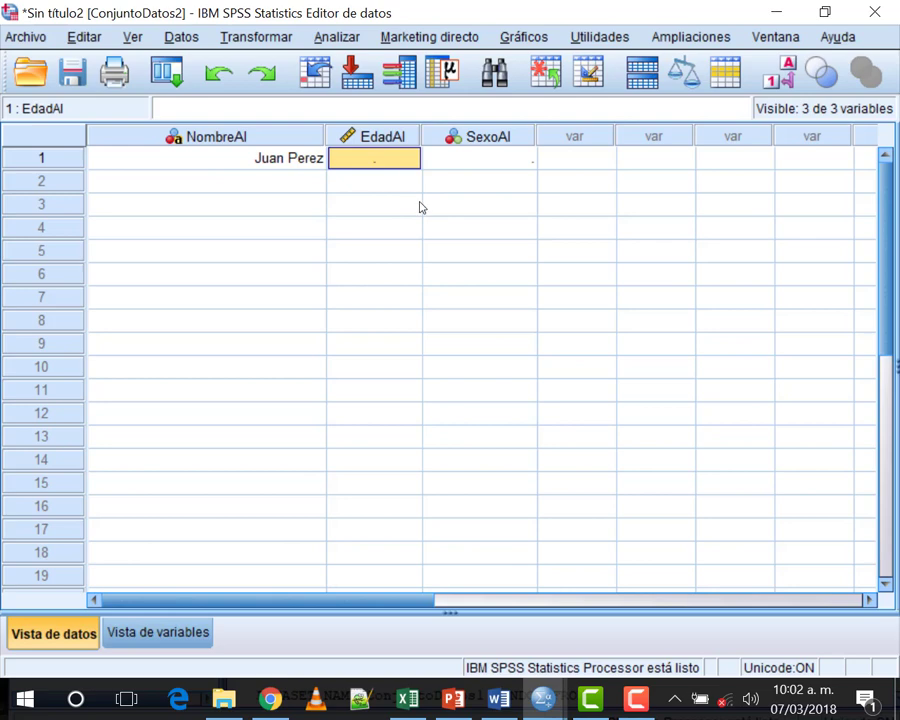
type("31")
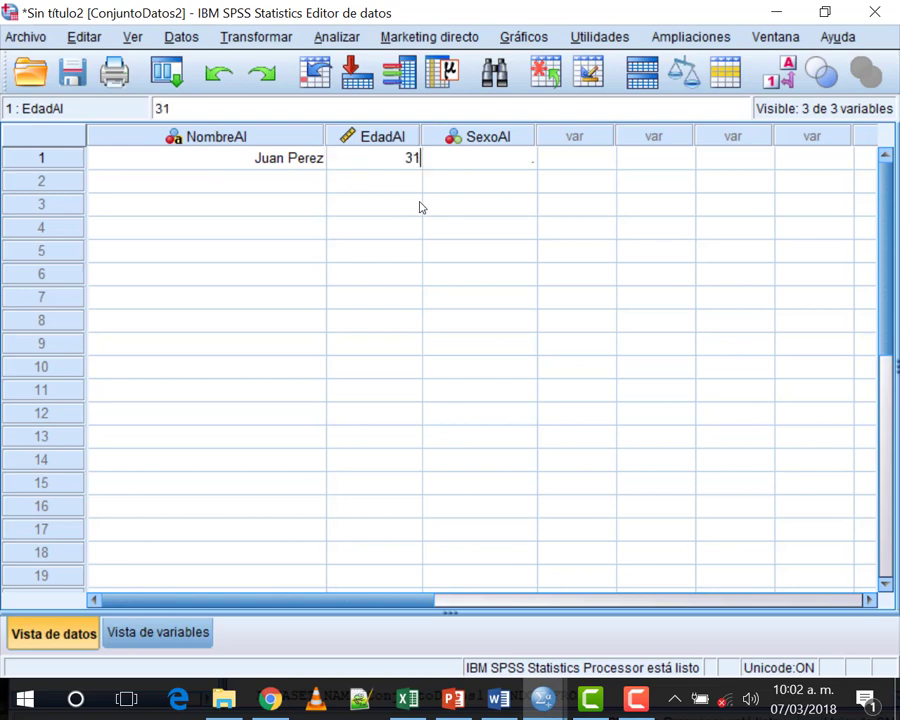
left_click(459, 163)
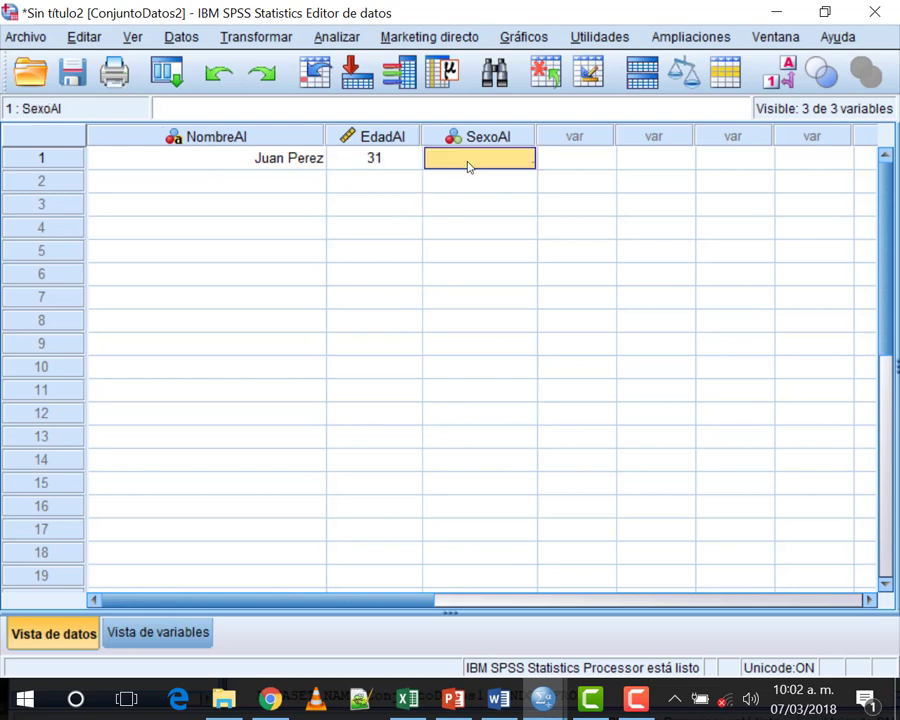
type("mas")
left_click(513, 186)
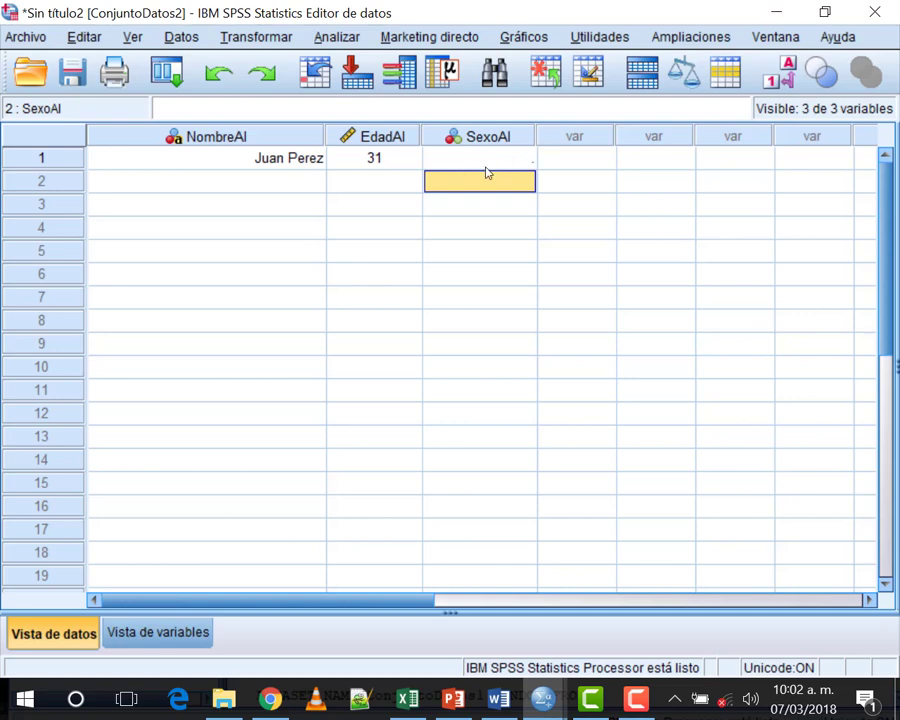
Step: Return to row 1's SexoAl cell and open its list of sex labels
key("Up")
key("F2")
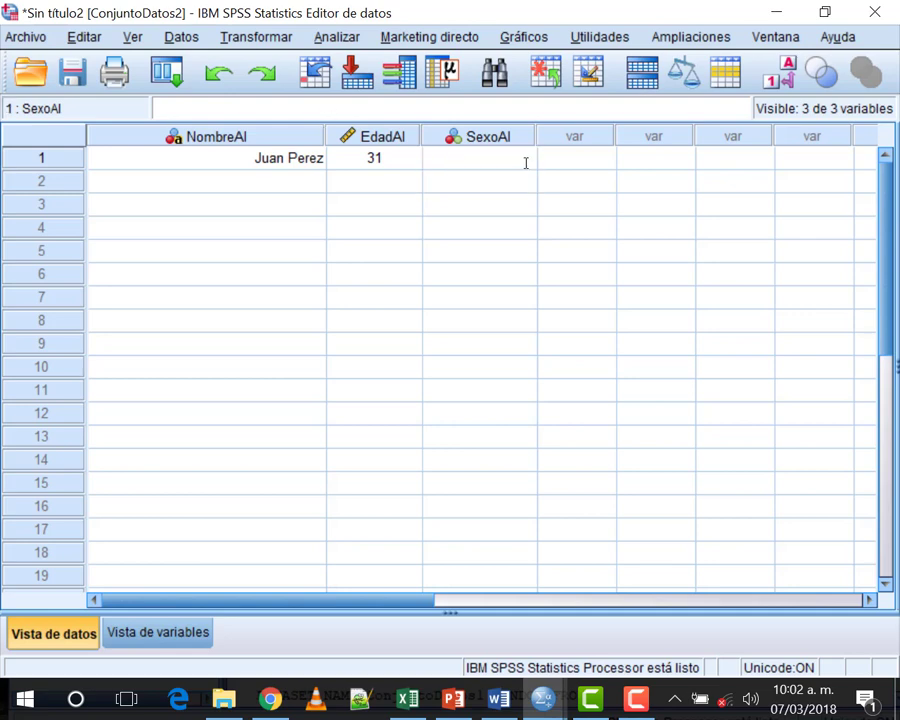
key("Return")
key("Up")
key("F2")
key("Return")
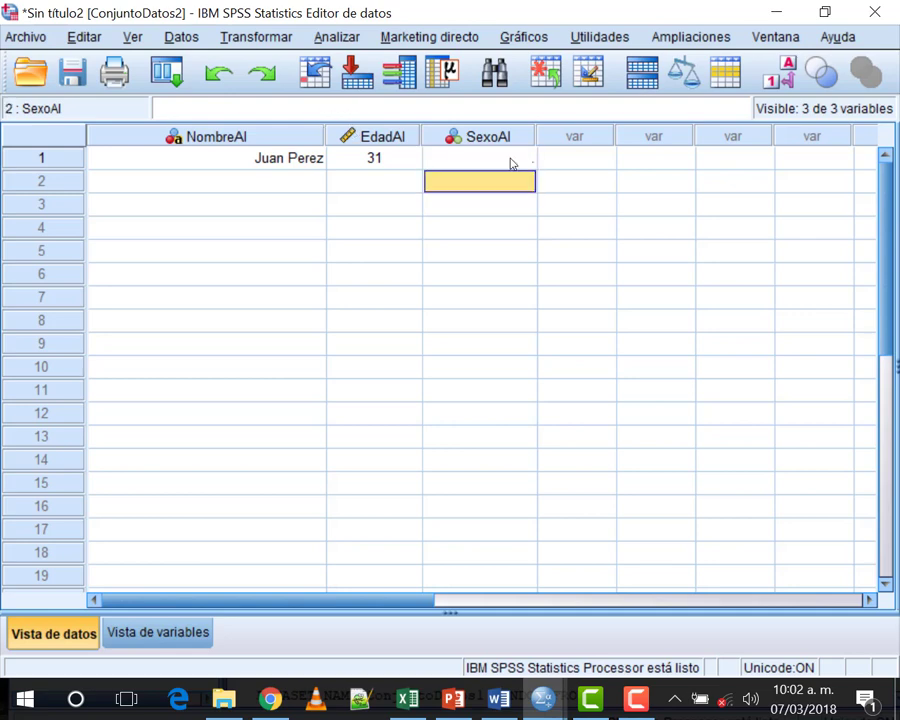
key("Up")
double_click(492, 160)
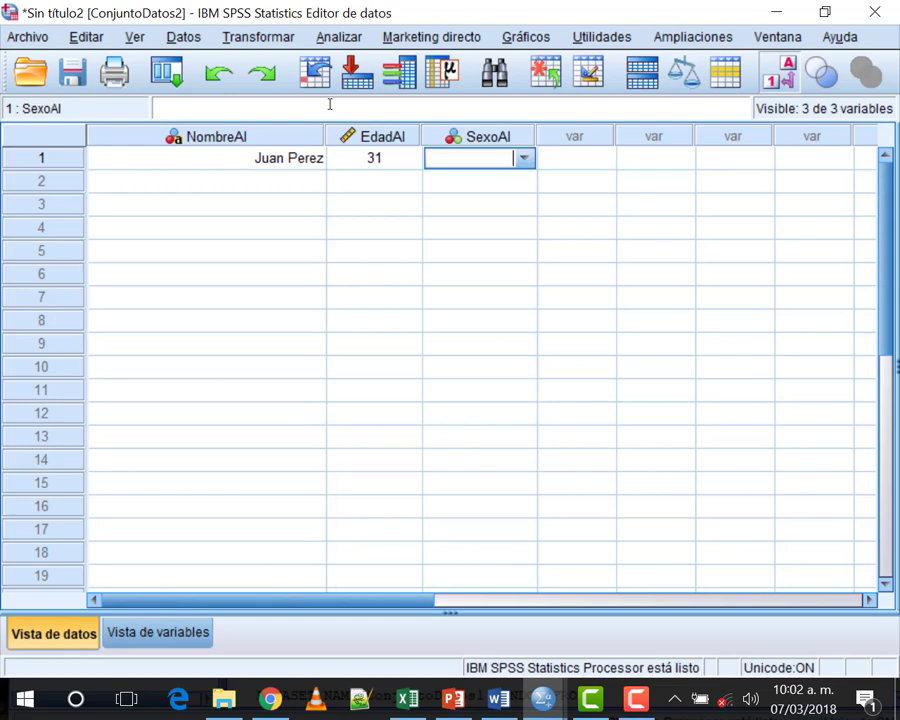
key("alt+Down")
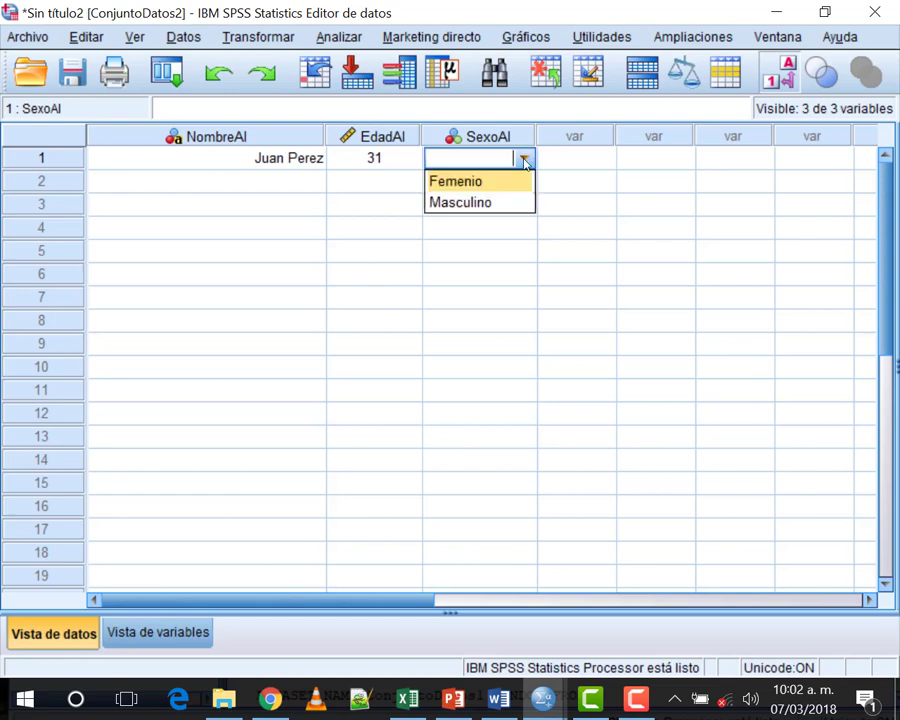
Step: Pick Masculino instead of Femenio for row 1's SexoAl and commit it
left_click(479, 187)
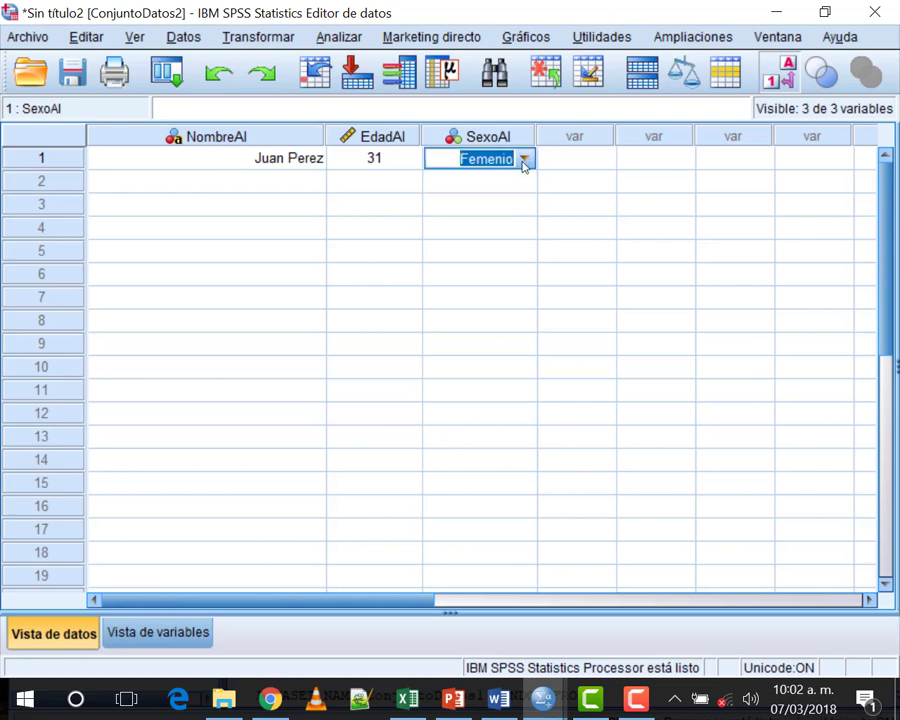
left_click(522, 160)
left_click(500, 200)
left_click(492, 184)
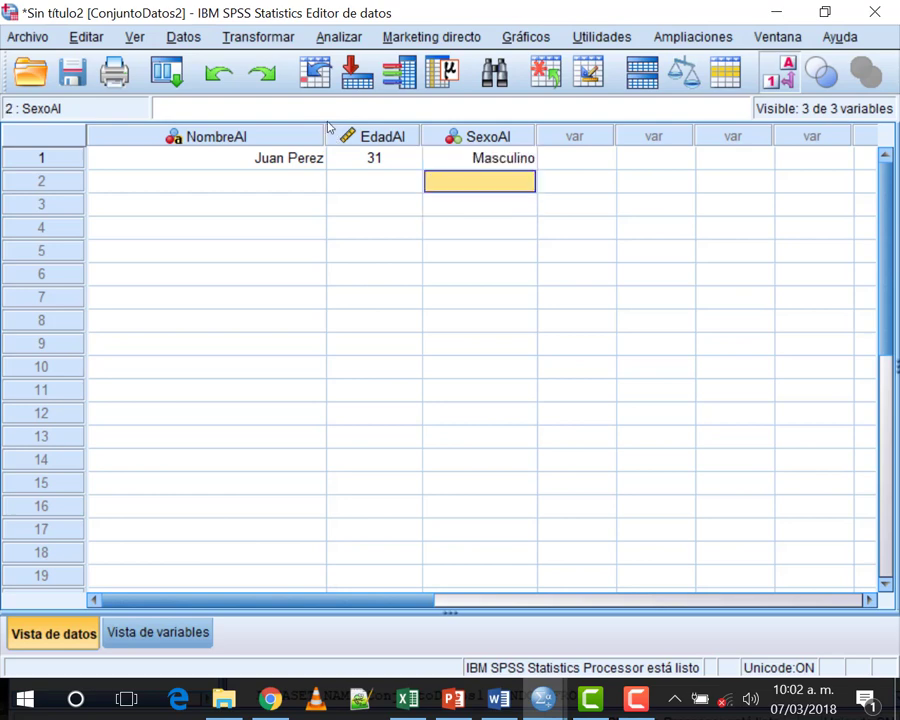
left_click(485, 162)
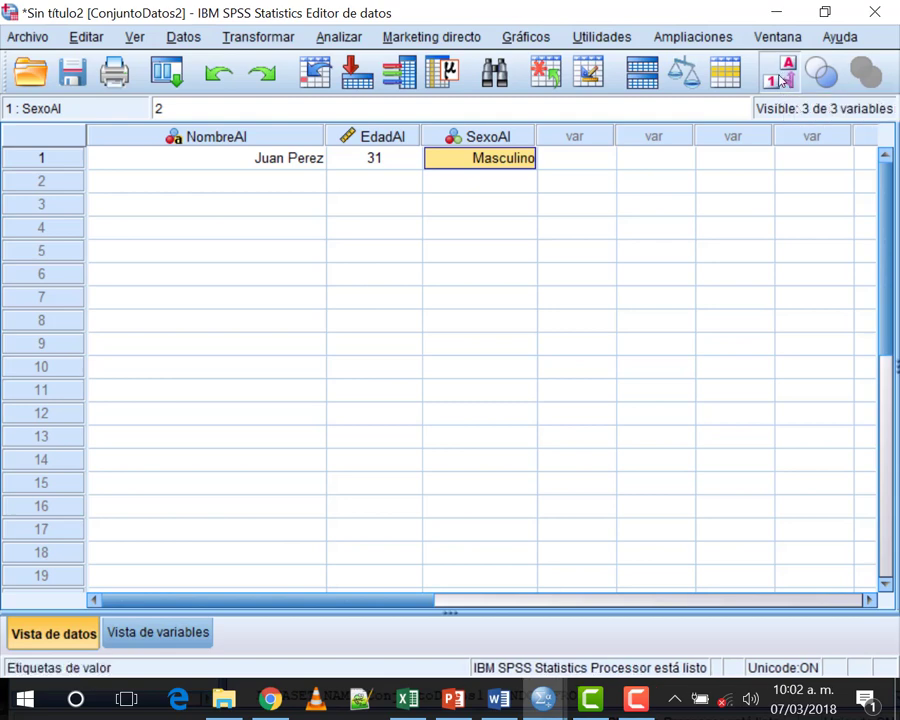
Step: Toggle Value Labels off and on, then start and cancel a name entry in row 2
left_click(781, 80)
key("Down")
key("Down")
key("Down")
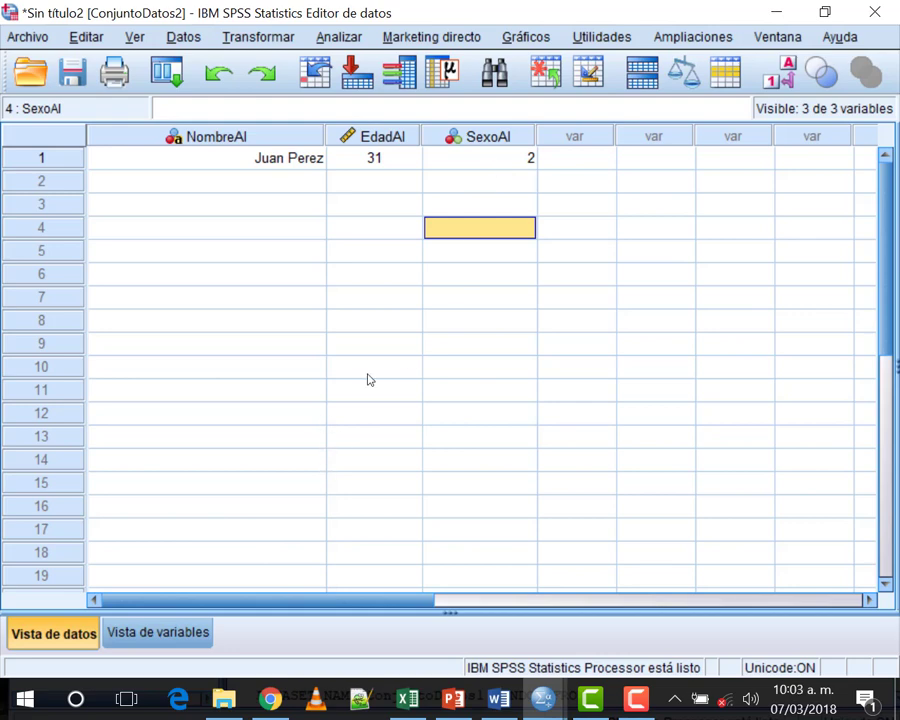
left_click(778, 72)
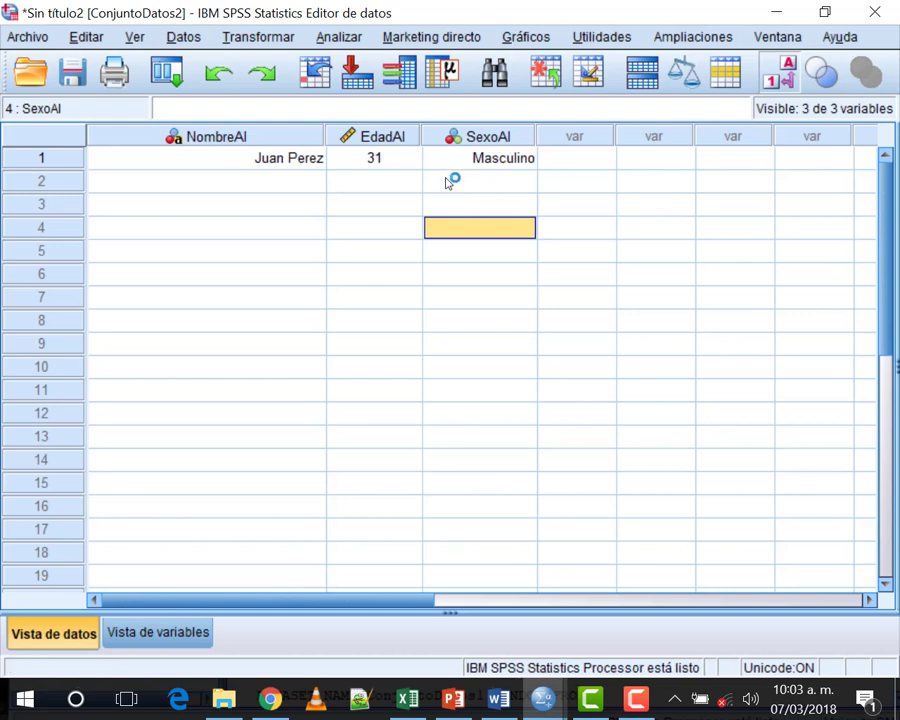
left_click(281, 184)
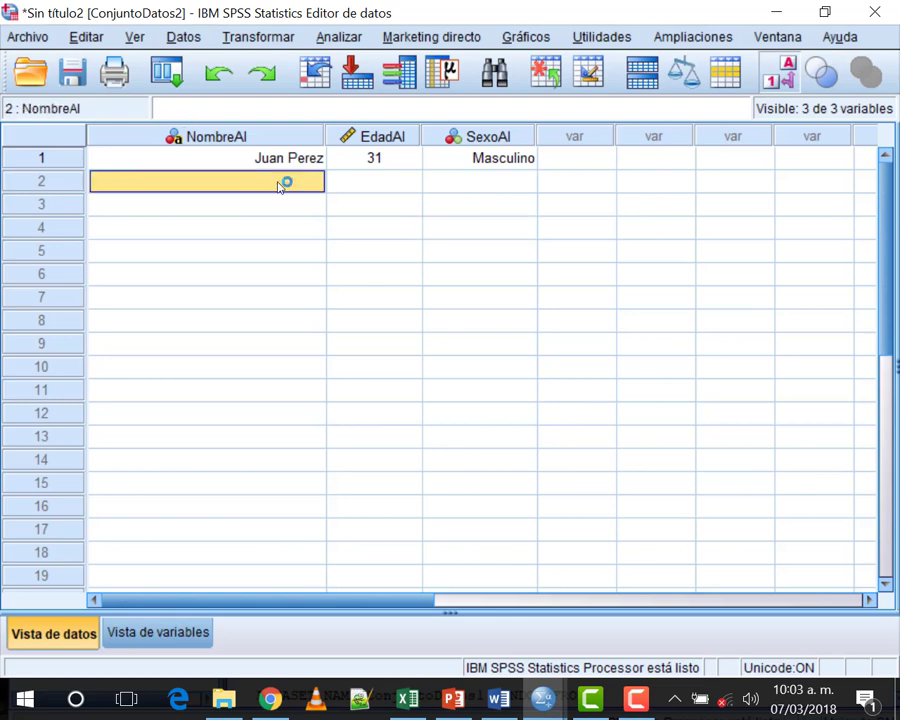
type("M")
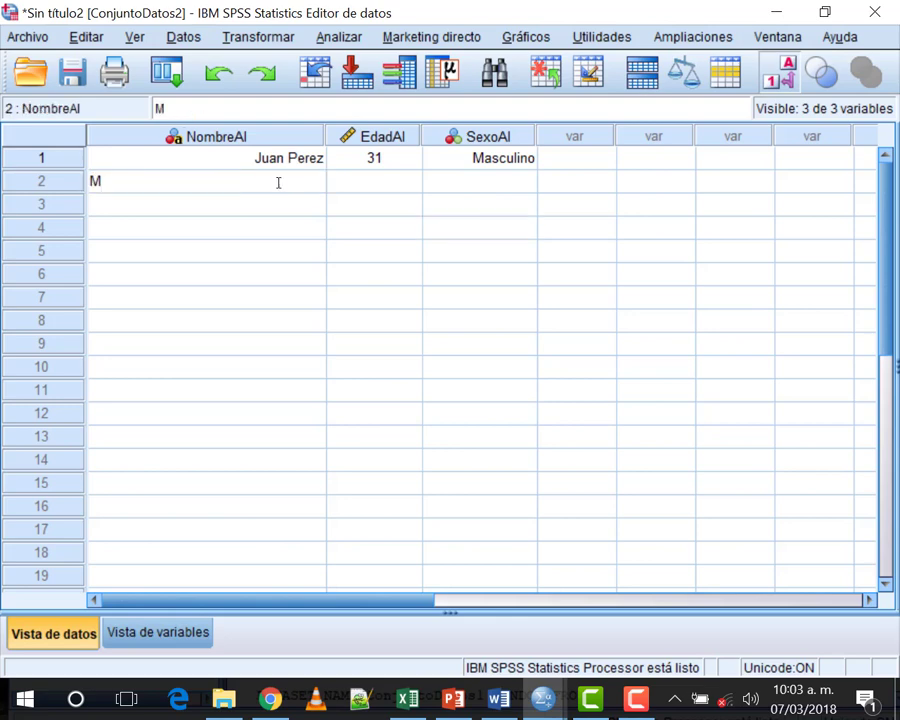
key("BackSpace")
key("Up")
Step: Set the first student's SexoAl to Masculino and switch back to numeric codes
key("Right")
key("Right")
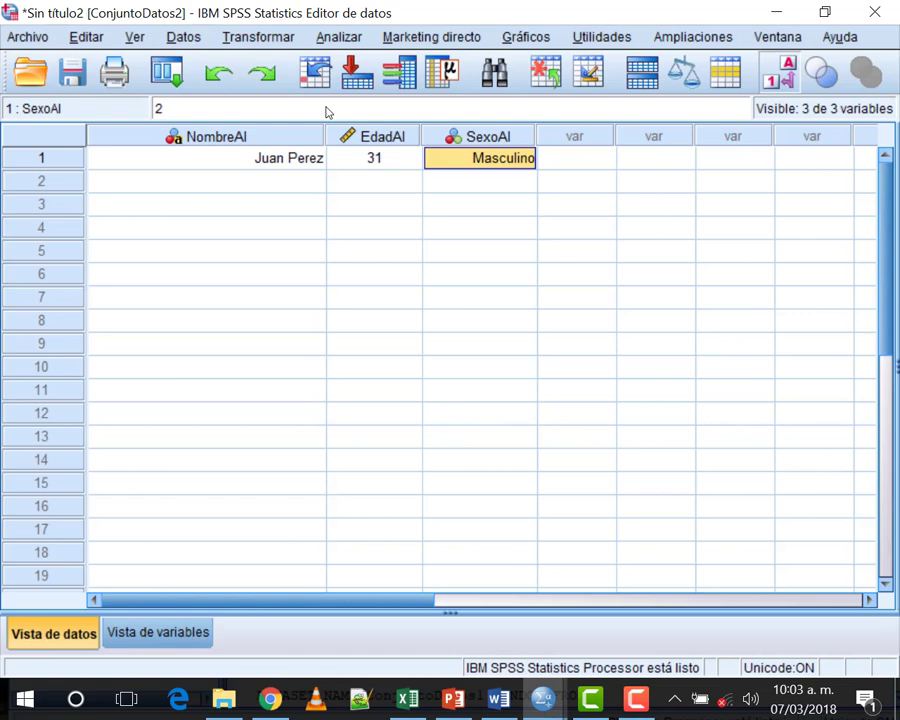
key("F2")
type("2")
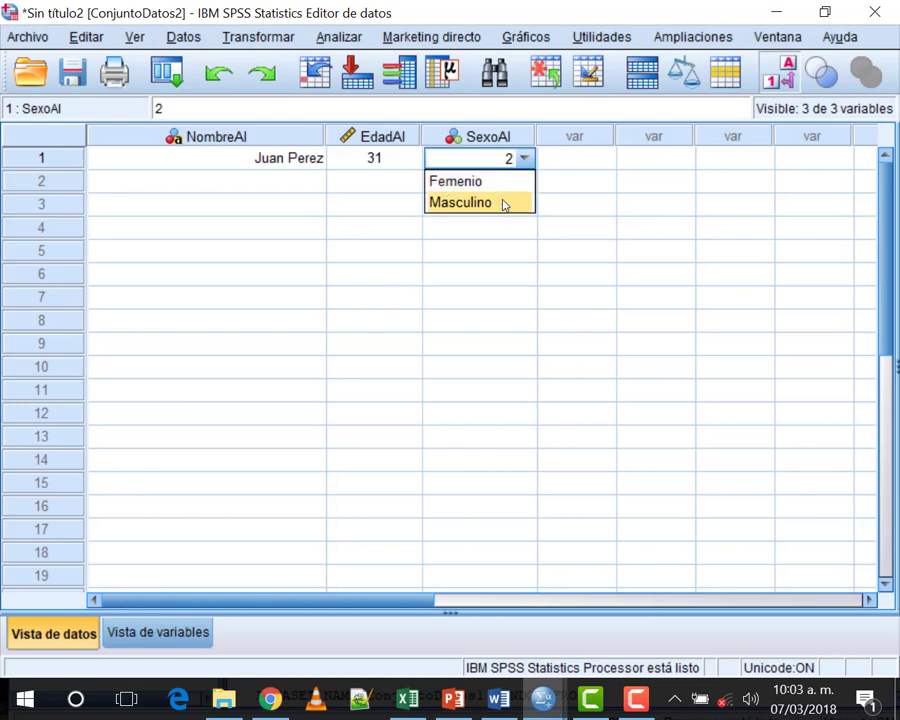
left_click(468, 181)
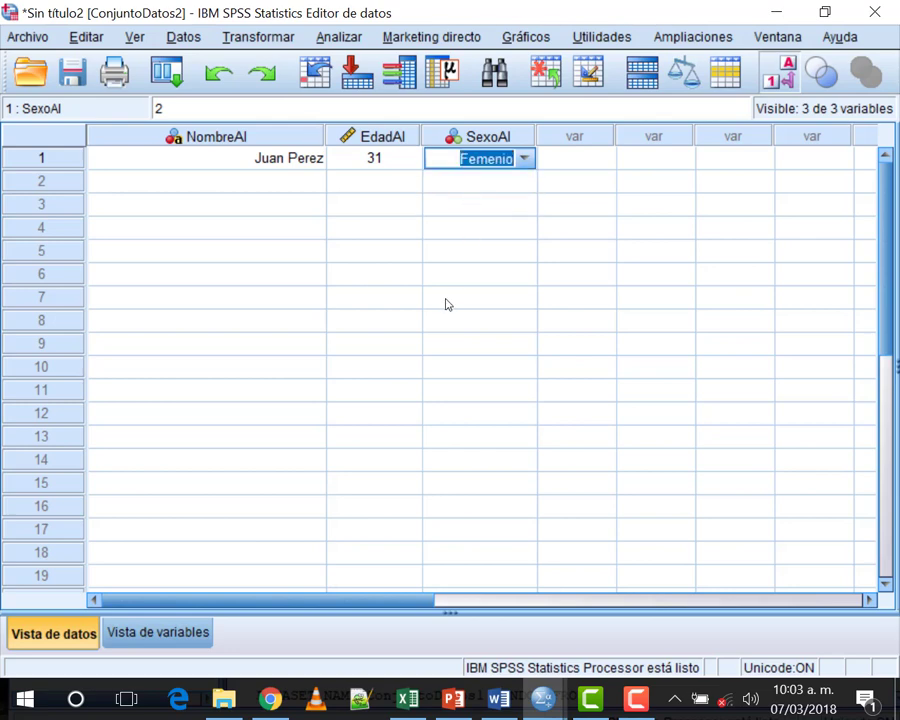
left_click(524, 158)
left_click(492, 201)
left_click(772, 78)
left_click(353, 220)
Step: Enter the second student's full name in row 2, correcting a surname typo
left_click(285, 181)
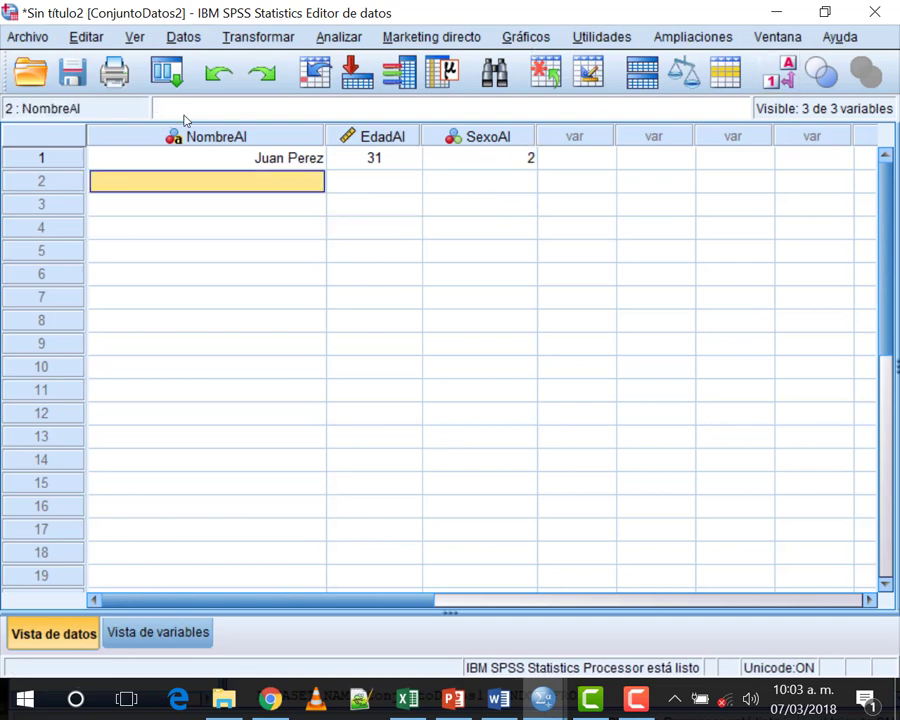
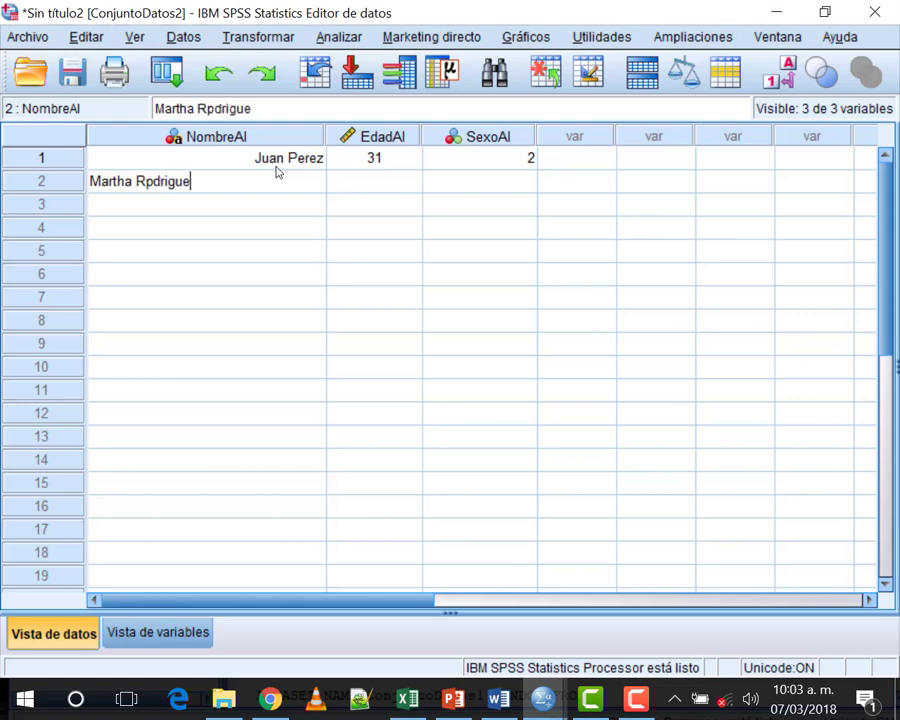
left_click(159, 180)
key("BackSpace")
type("o")
key("Tab")
key("Up")
Step: Enter age 29 and a sex code for the second student
left_click(361, 183)
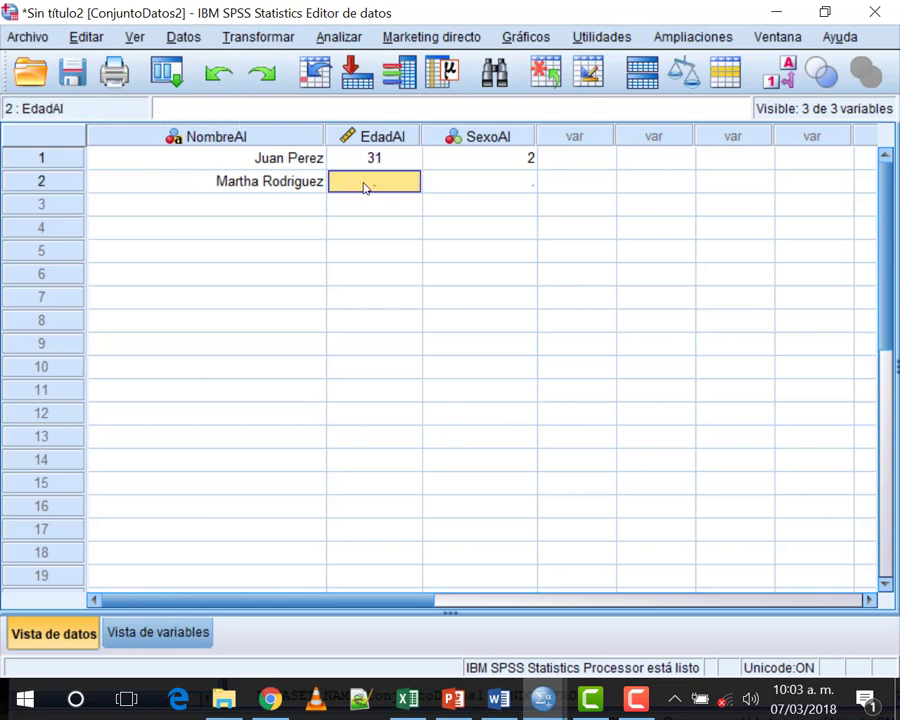
type("29")
left_click(467, 188)
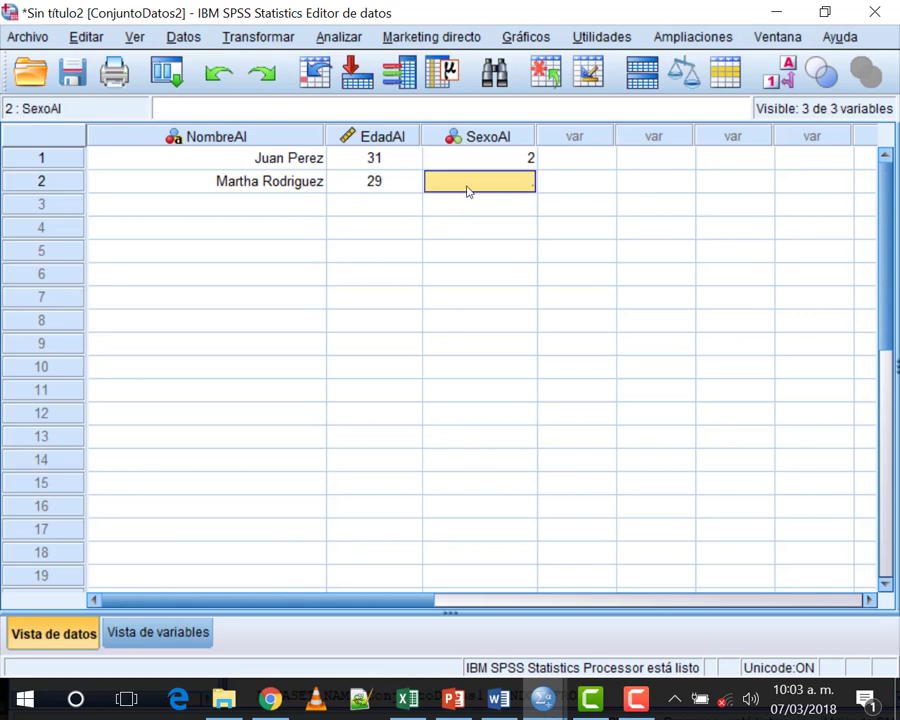
type("0")
left_click(486, 249)
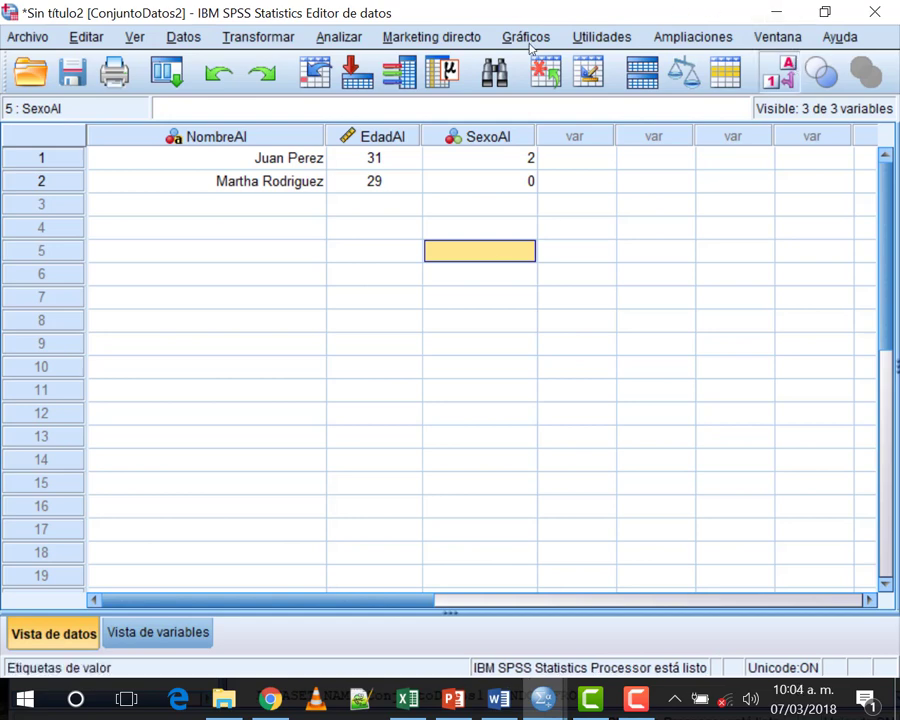
Step: Show value labels and choose Femenio for row 2's SexoAl
left_click(778, 72)
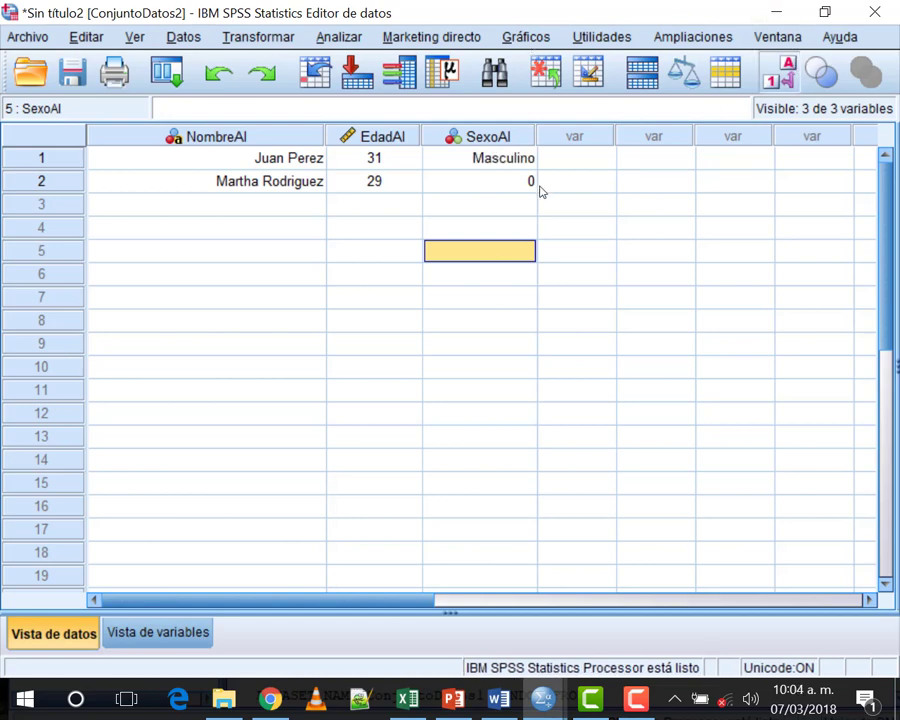
left_click(527, 181)
left_click(527, 181)
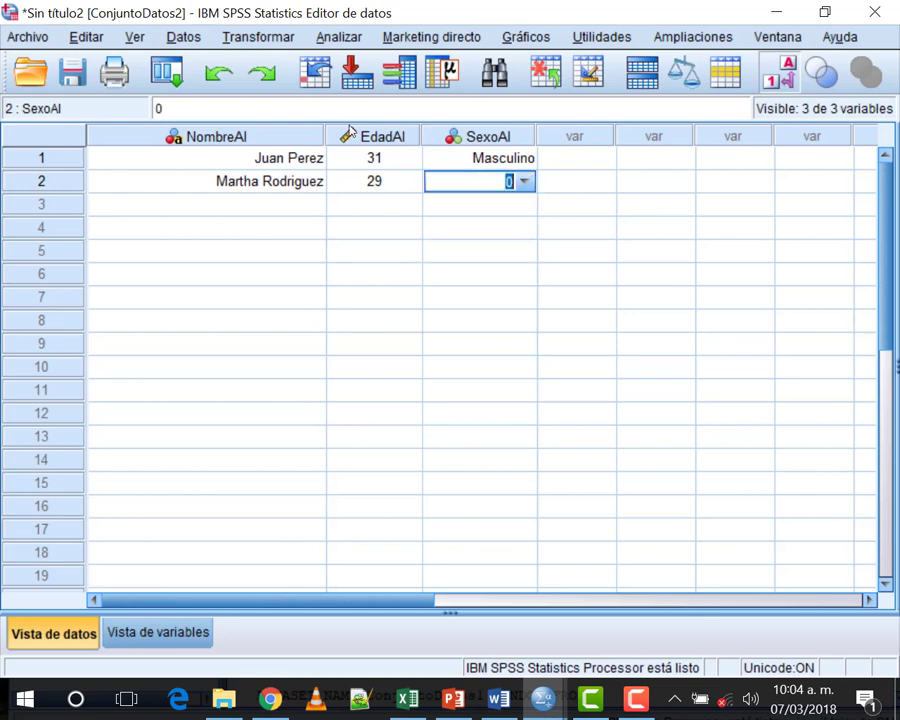
left_click(524, 181)
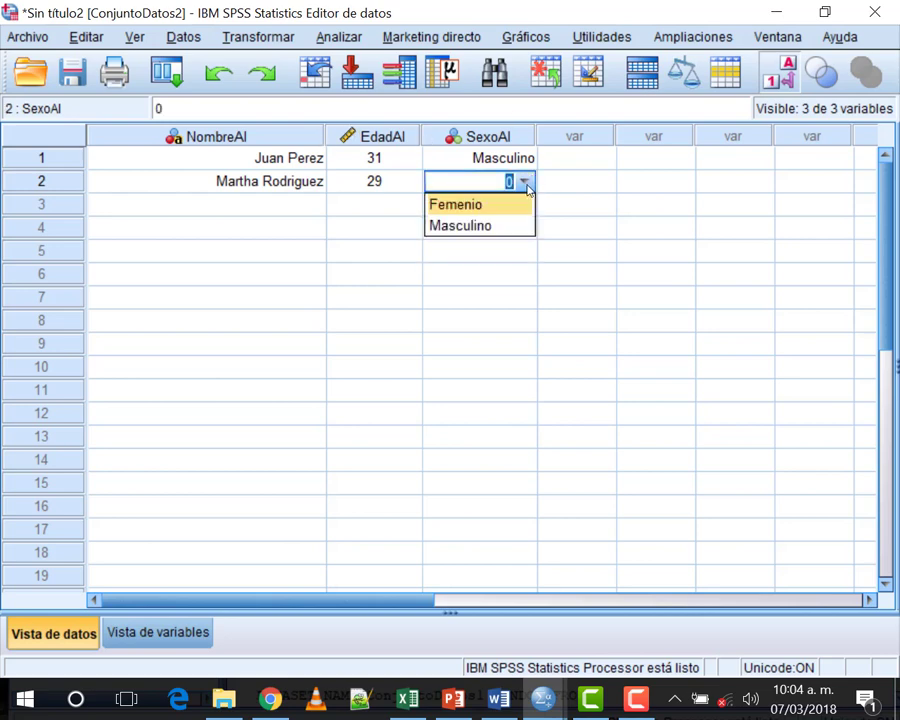
left_click(436, 203)
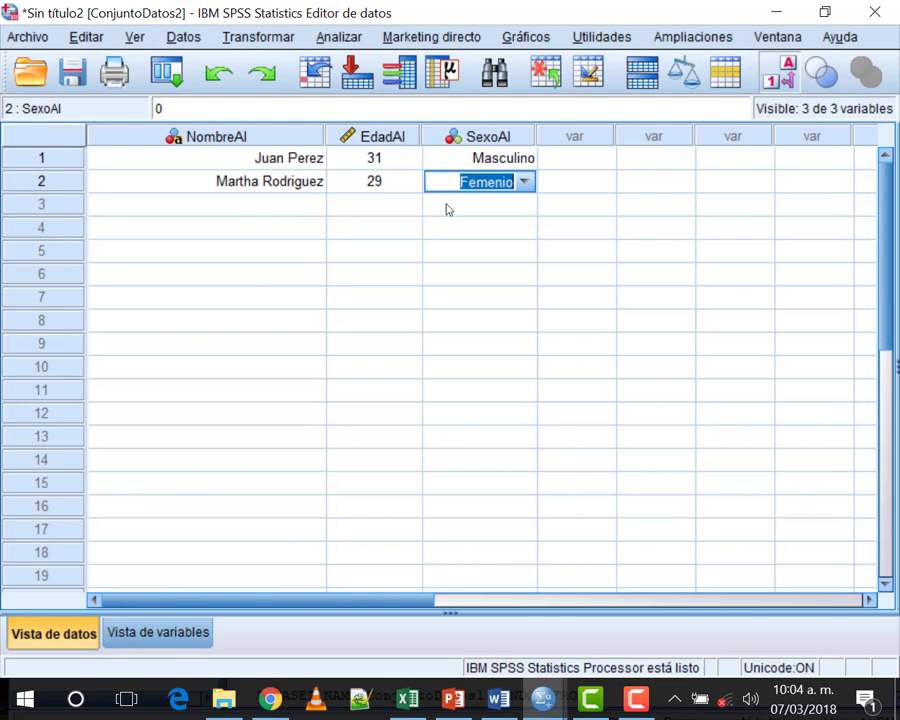
left_click(504, 201)
left_click(502, 181)
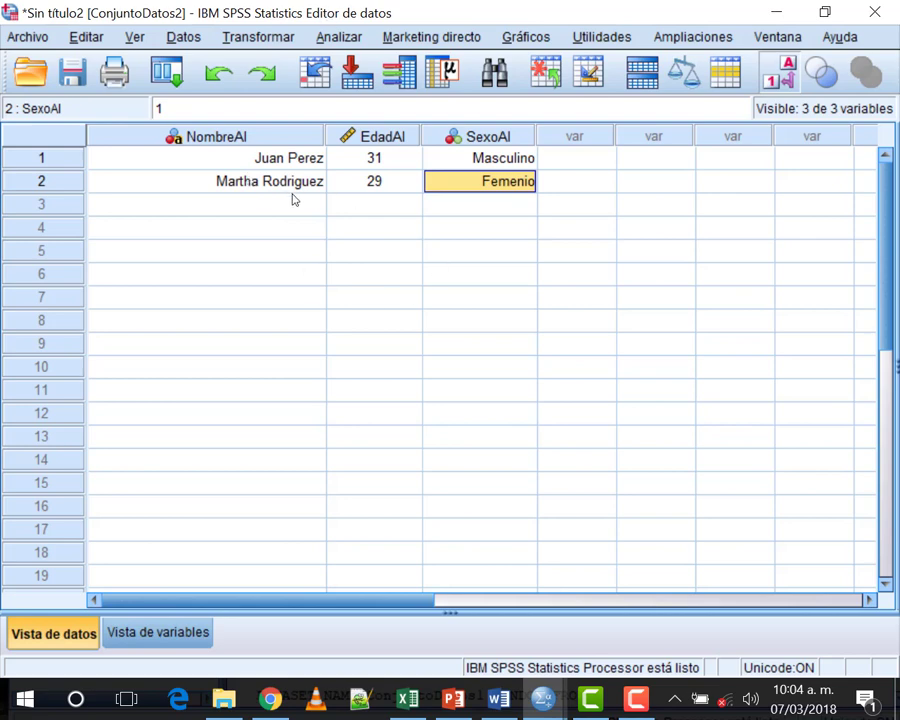
left_click(146, 633)
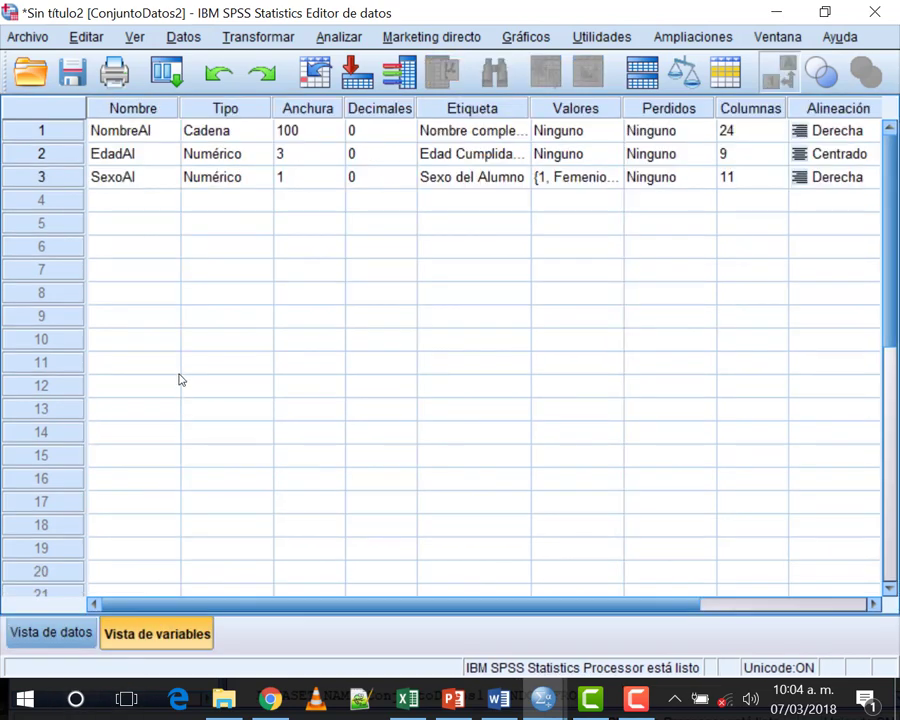
left_click(50, 632)
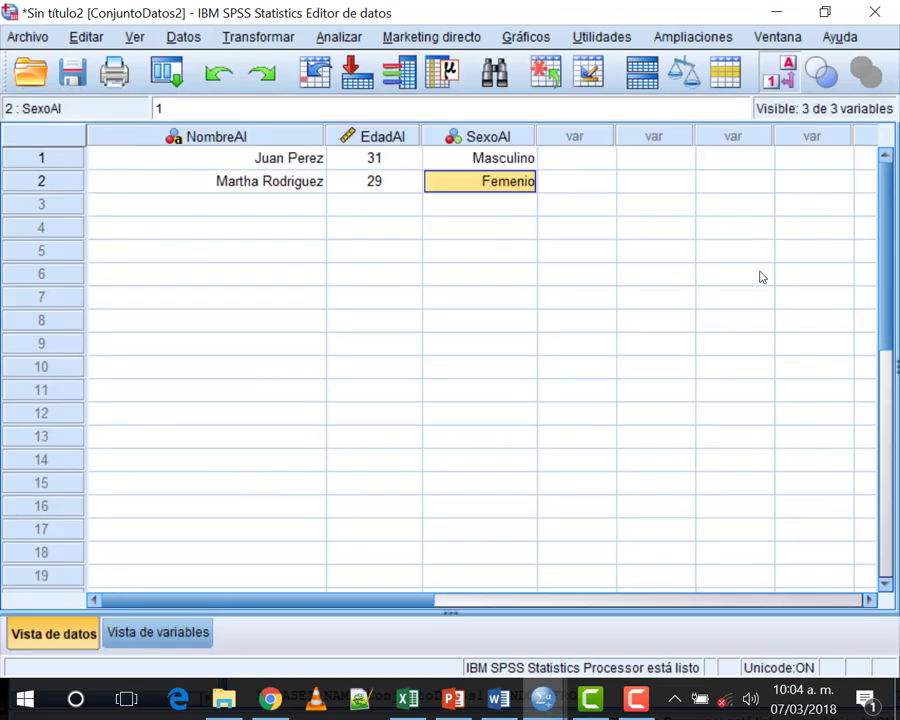
double_click(486, 140)
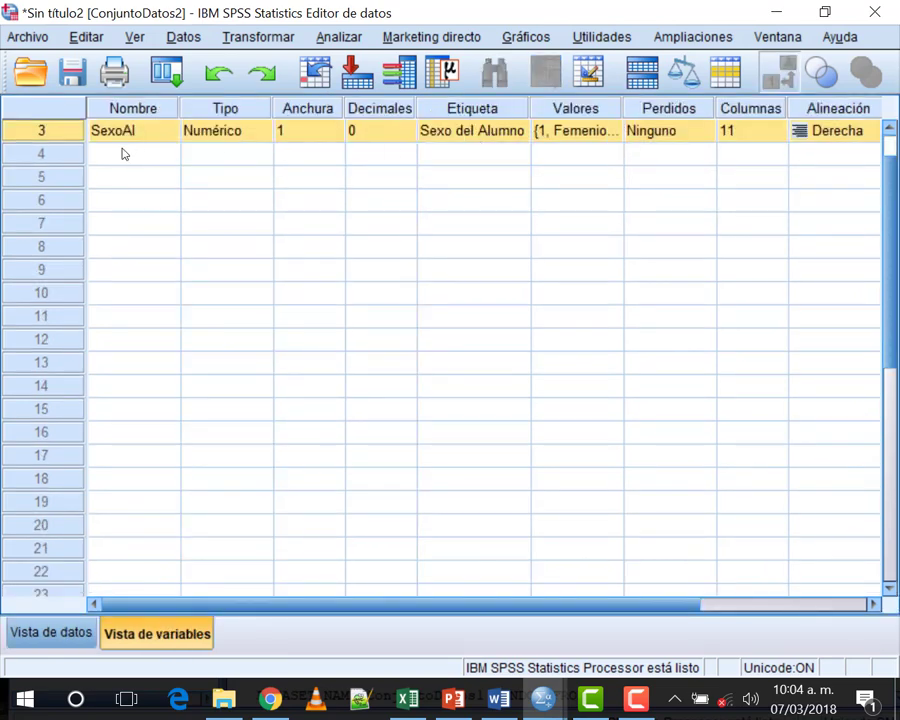
left_click(52, 634)
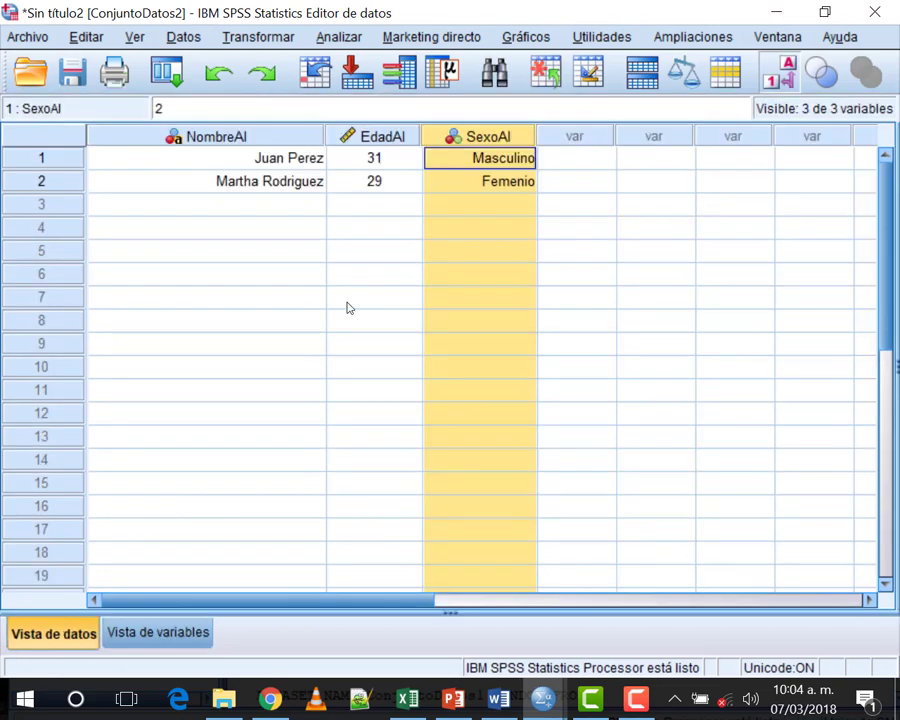
left_click(357, 137)
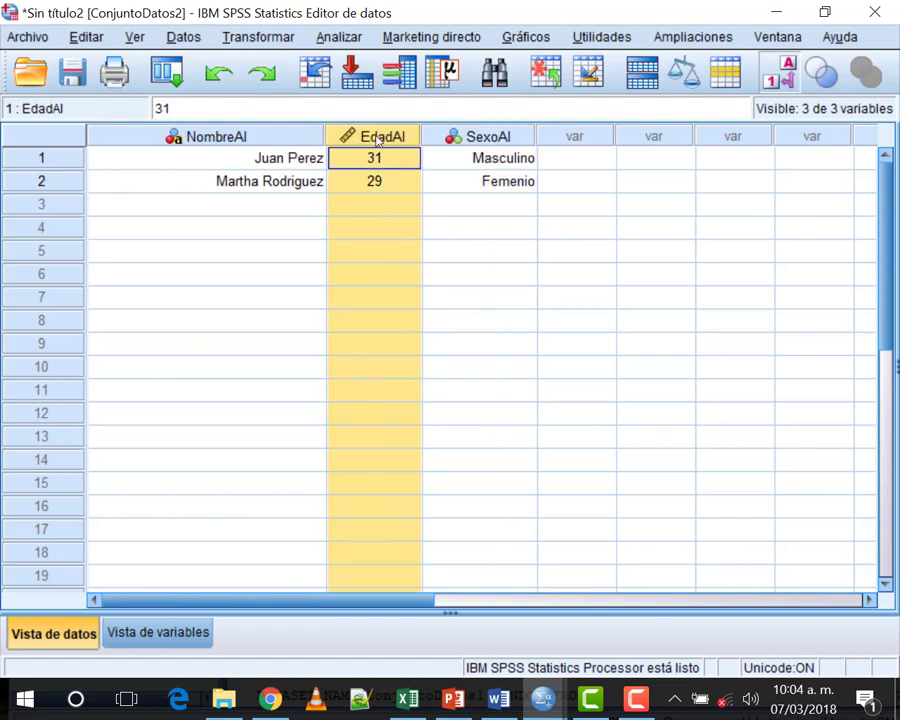
right_click(377, 140)
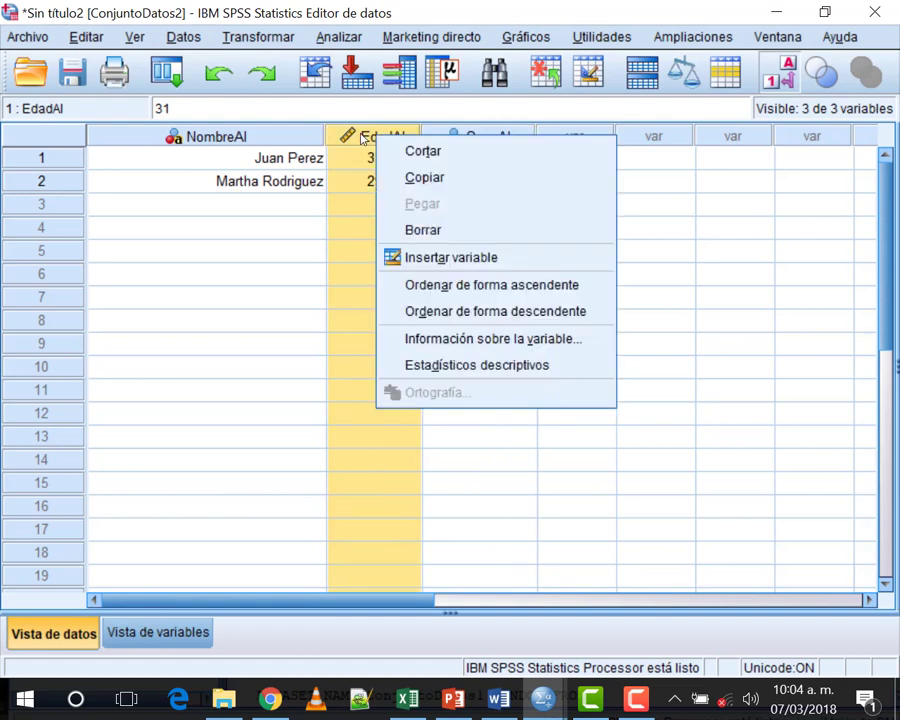
left_click(586, 314)
right_click(383, 131)
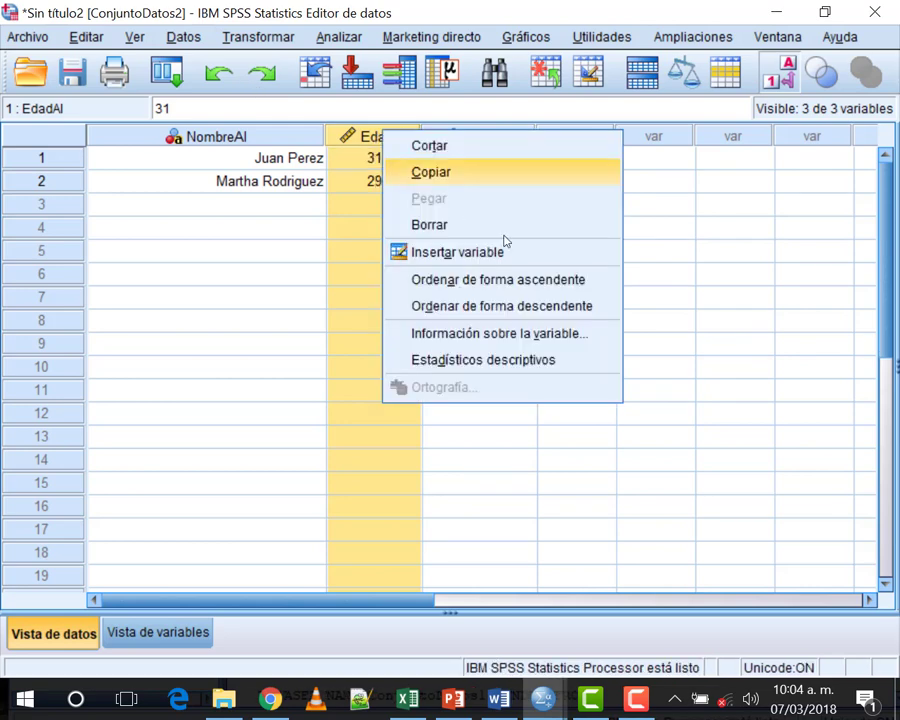
left_click(562, 283)
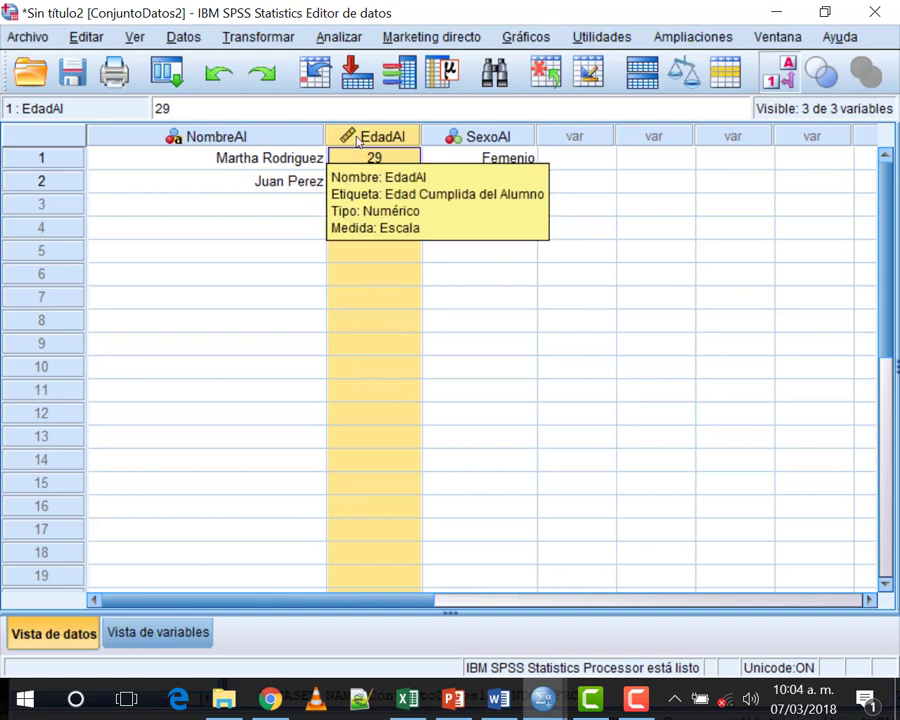
key("shift+F10")
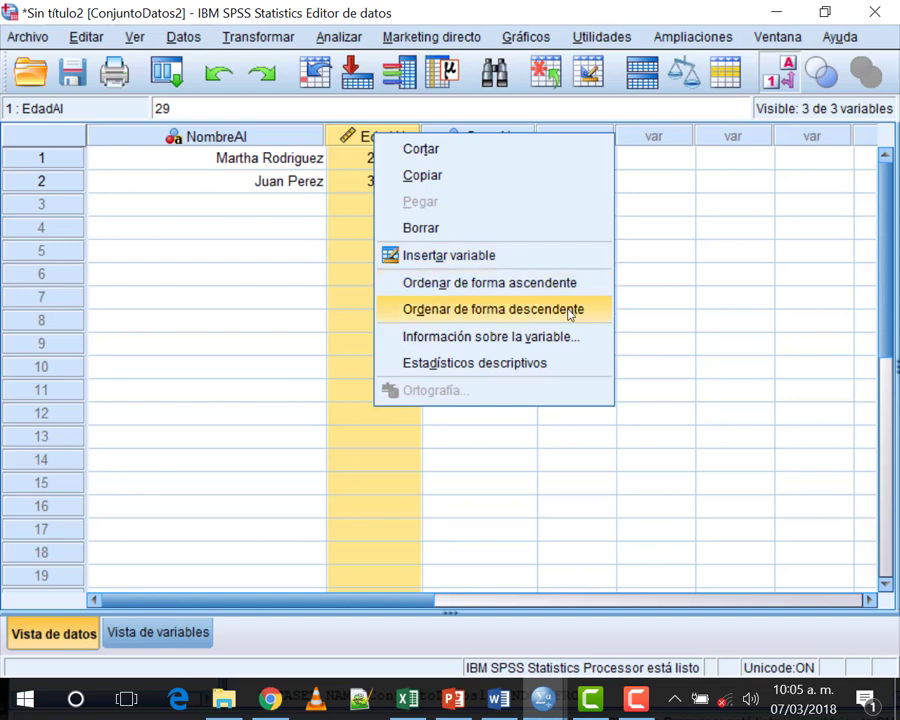
left_click(686, 226)
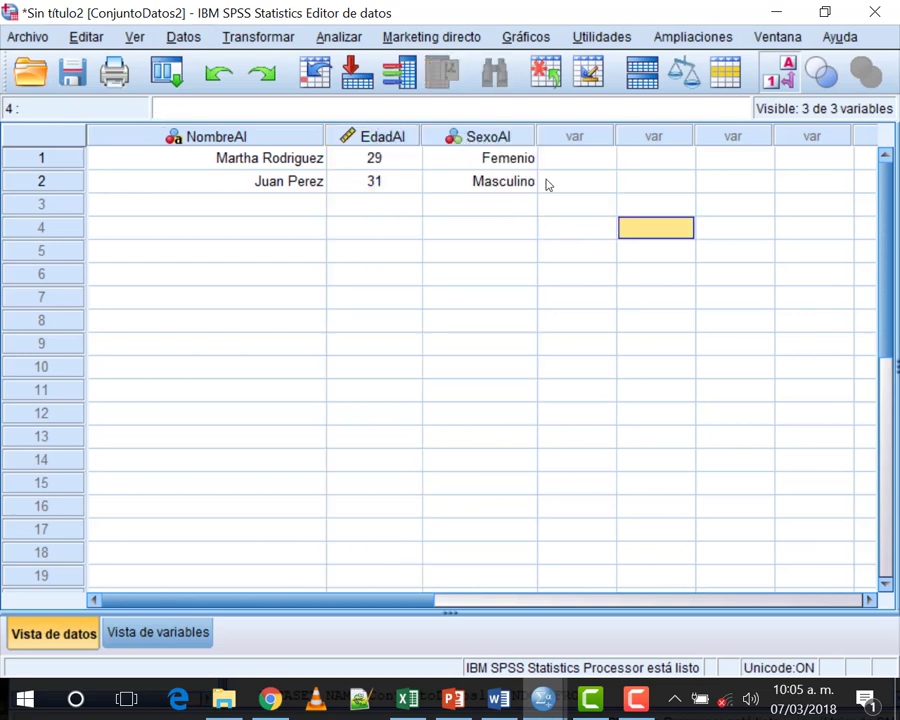
left_click(219, 73)
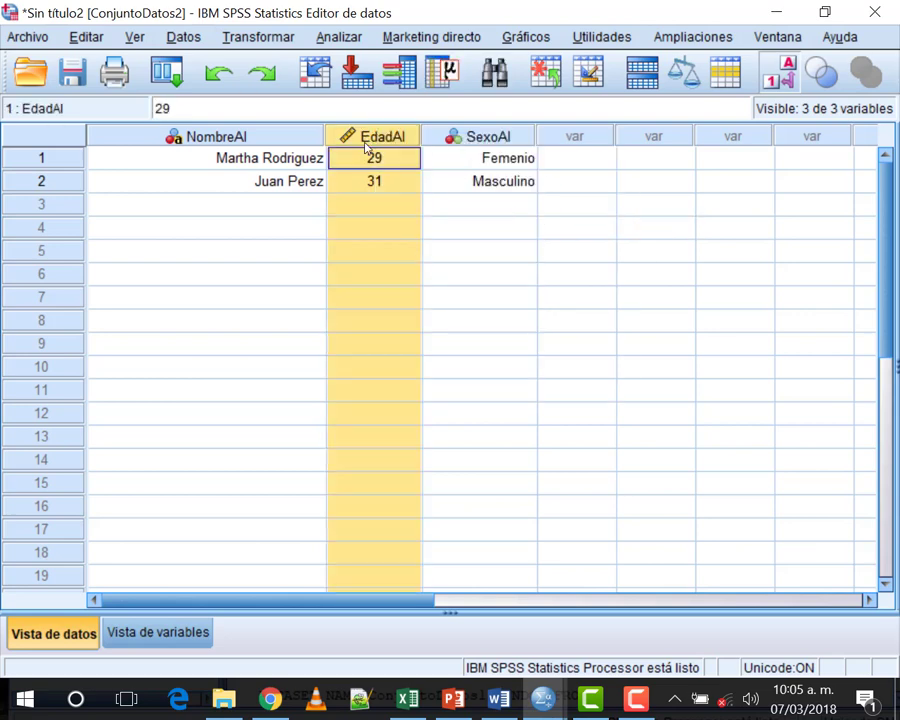
mouse_move(366, 145)
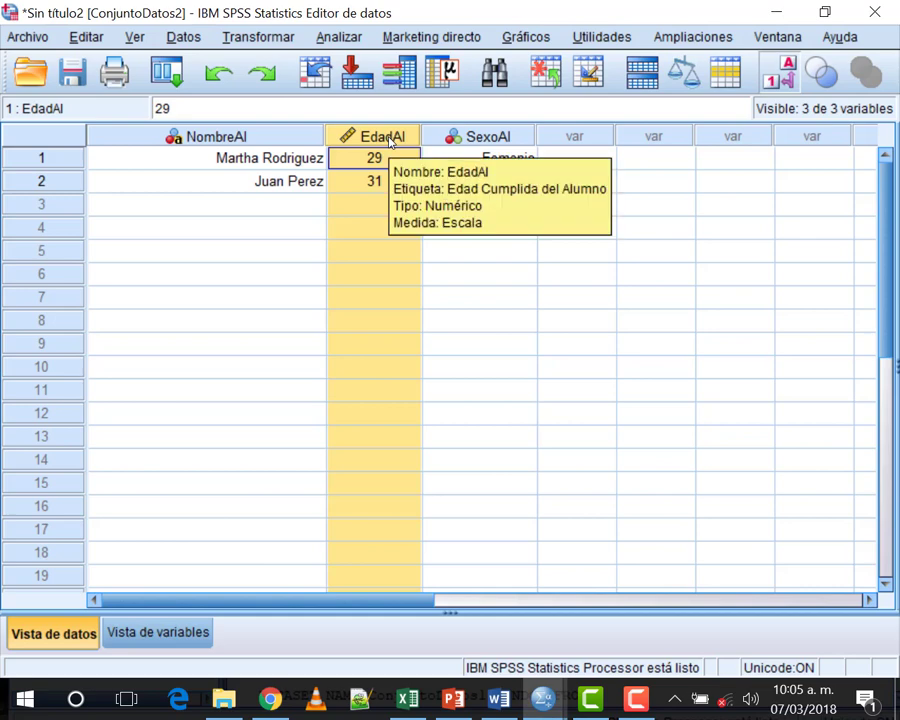
right_click(390, 142)
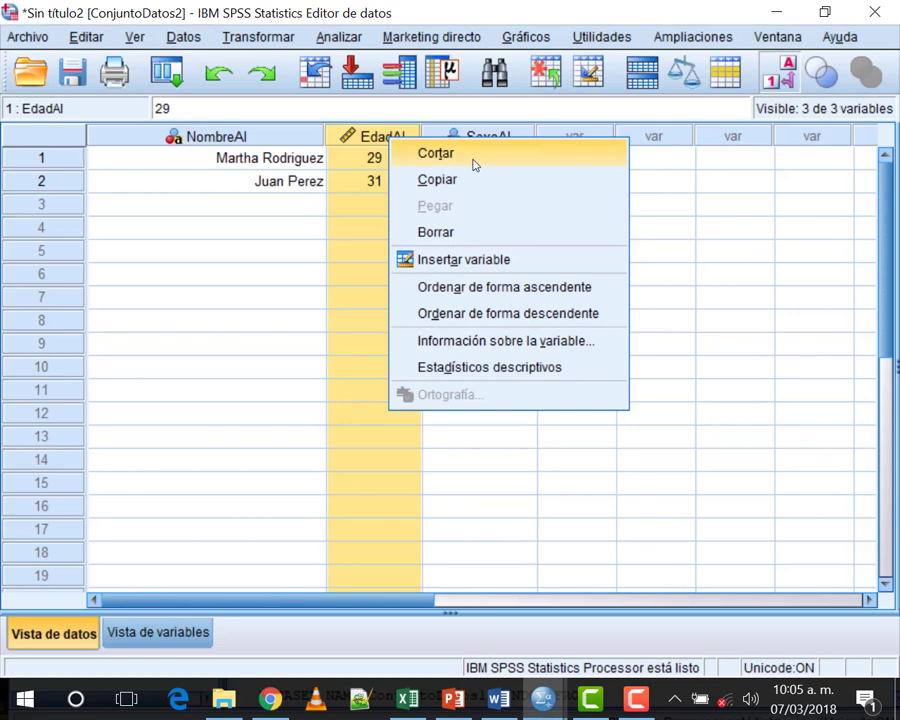
left_click(530, 268)
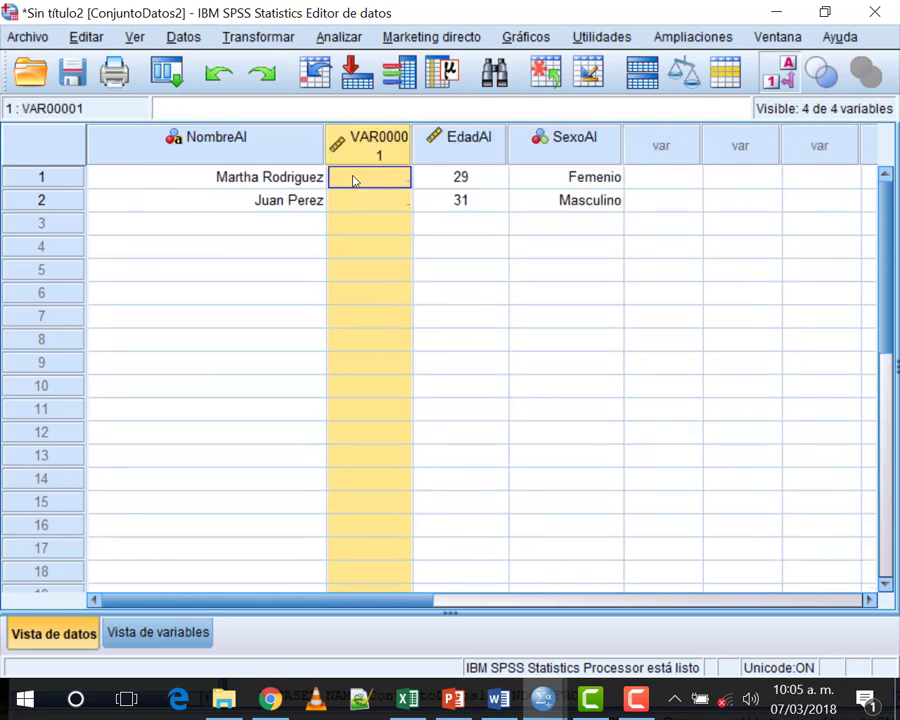
mouse_move(411, 148)
left_mouse_down()
mouse_move(478, 150)
mouse_move(457, 156)
mouse_move(428, 142)
left_mouse_up()
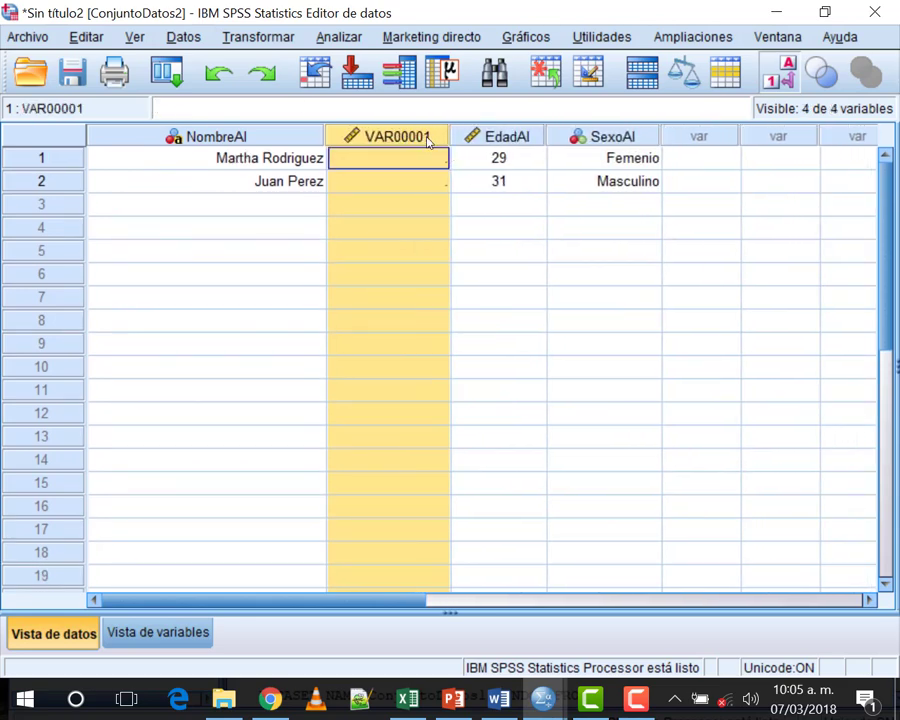
left_click(388, 204)
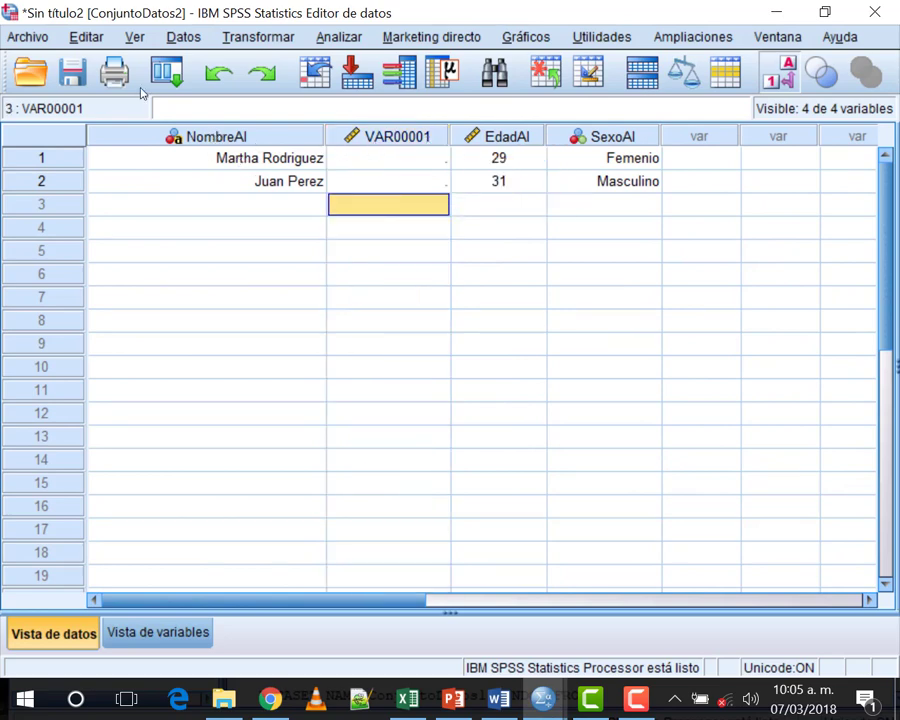
left_click(215, 136)
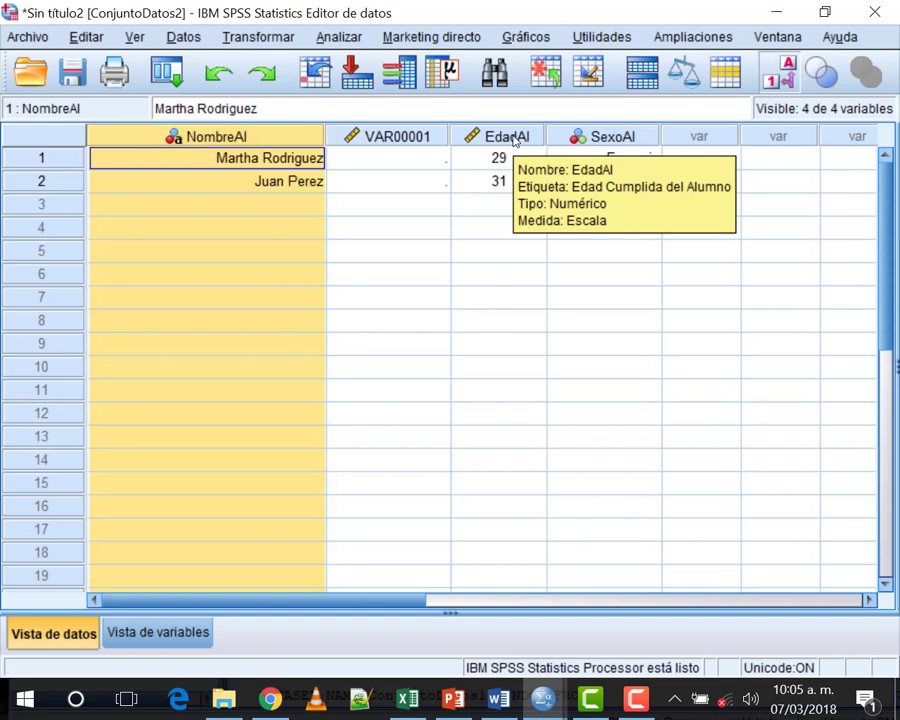
left_click(510, 137)
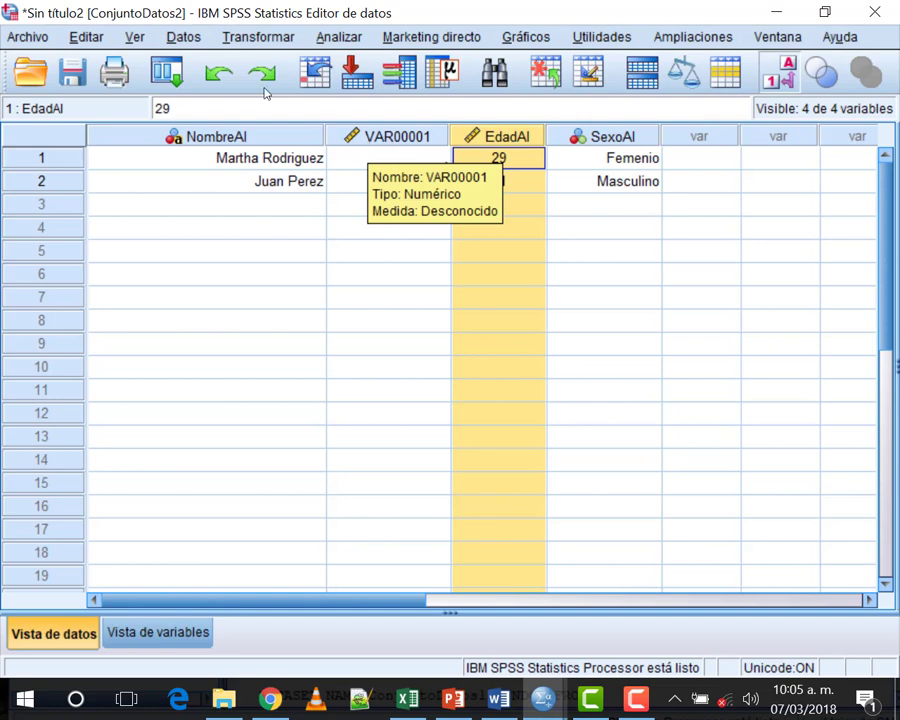
double_click(368, 145)
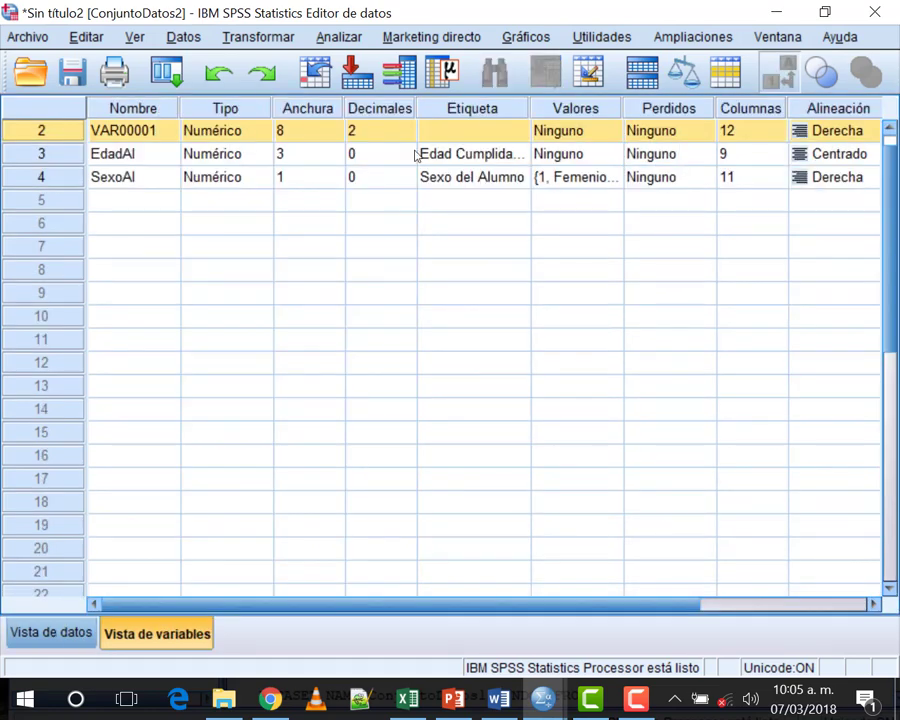
scroll(400, 190, "up", 1)
left_click(45, 633)
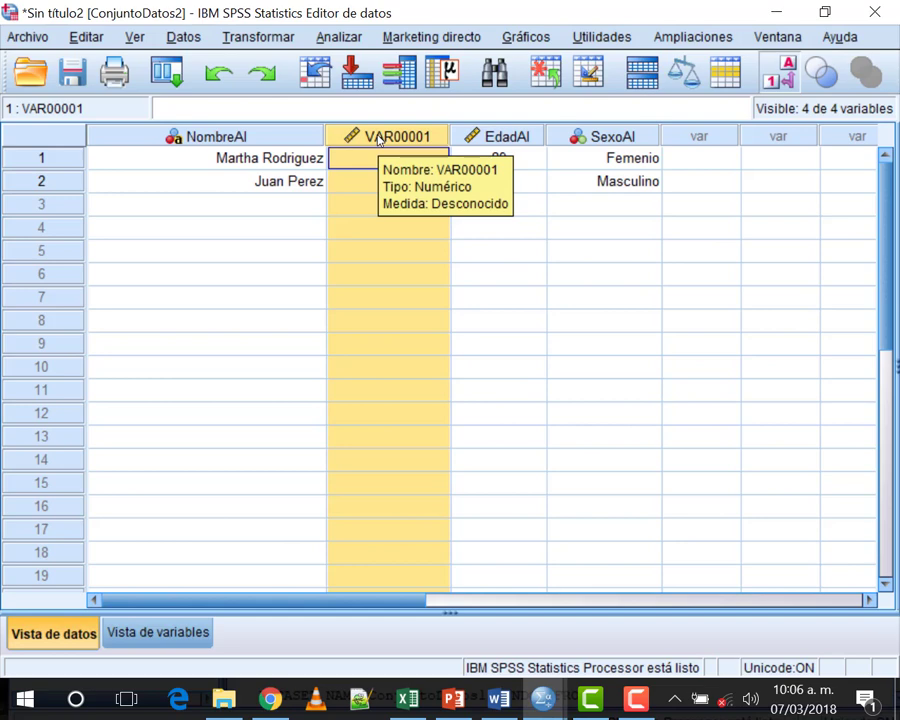
right_click(379, 140)
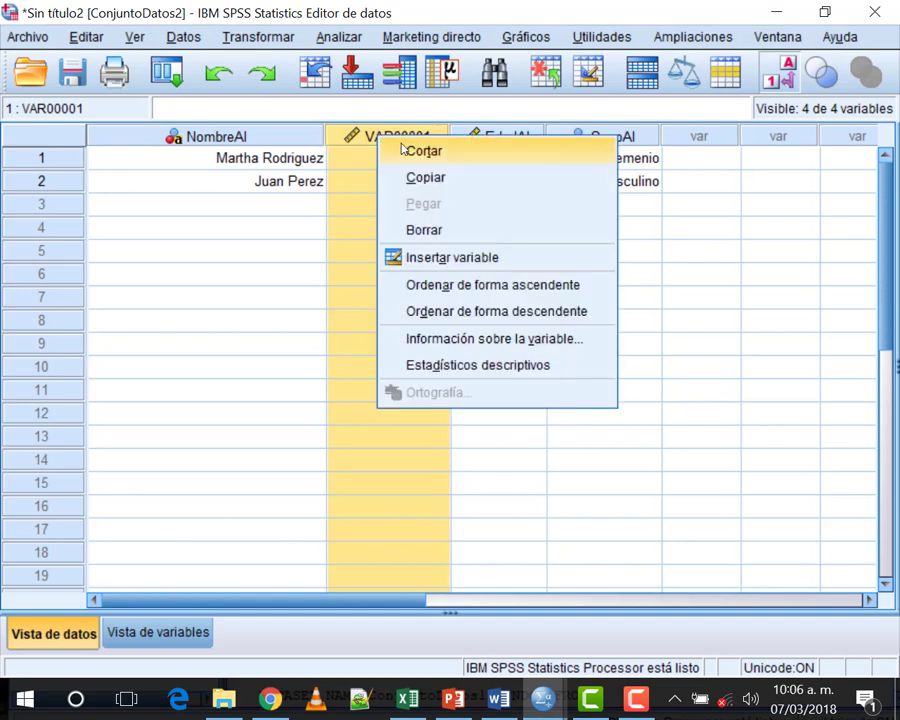
left_click(455, 229)
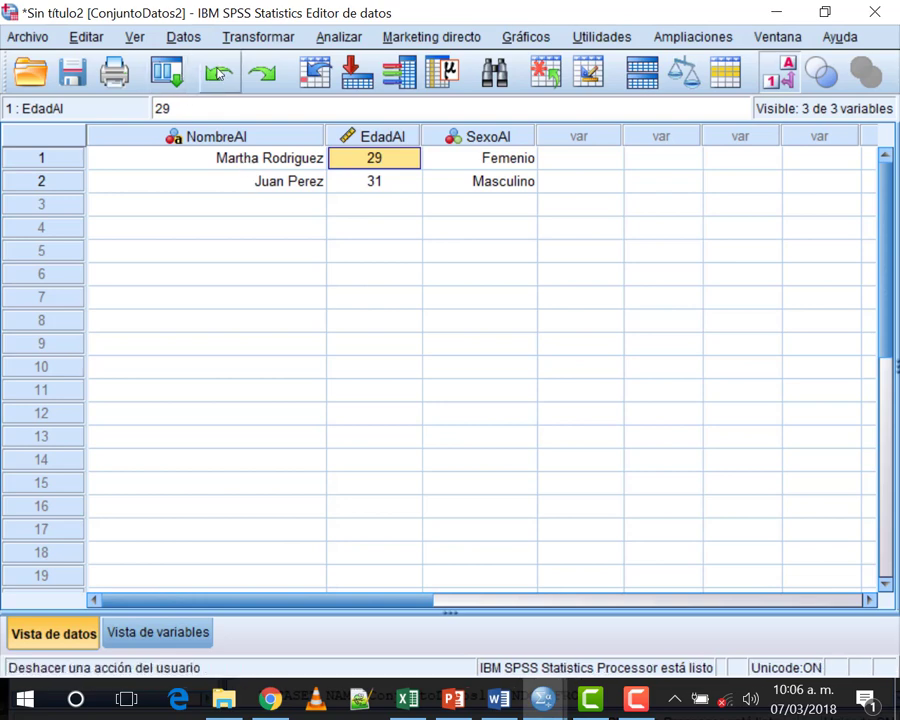
left_click(218, 75)
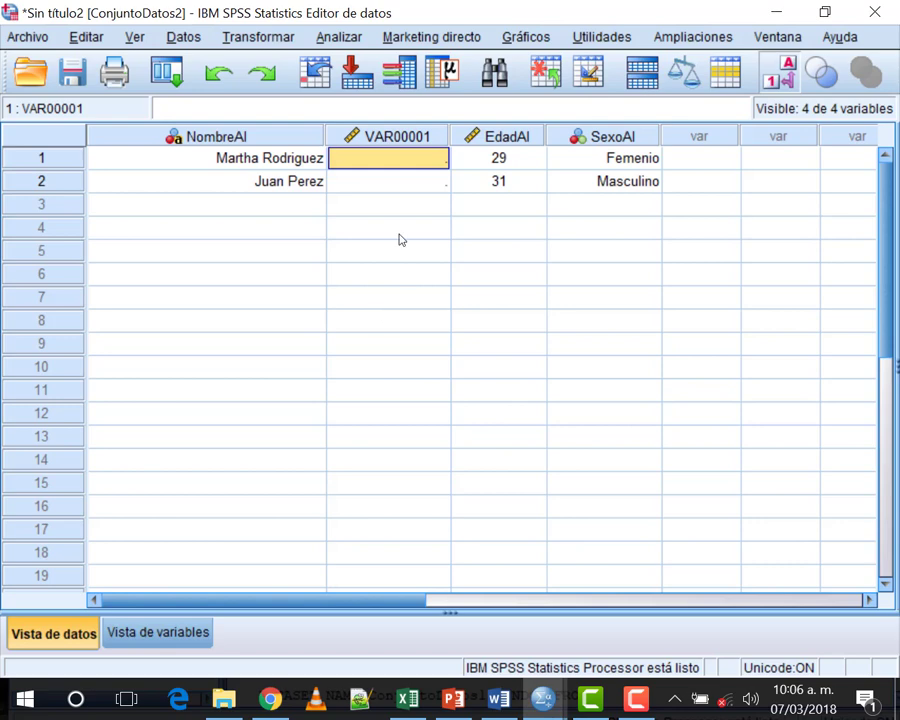
right_click(383, 136)
left_click(428, 229)
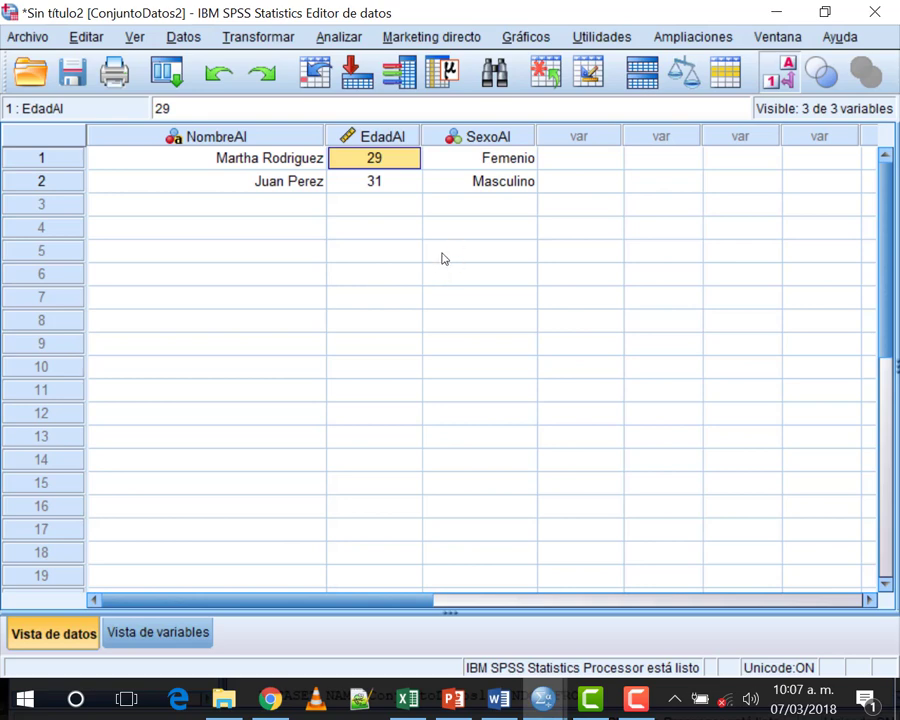
Step: Insert VAR00002 before EdadAl from the column menu and check it in Variable View
left_click(134, 632)
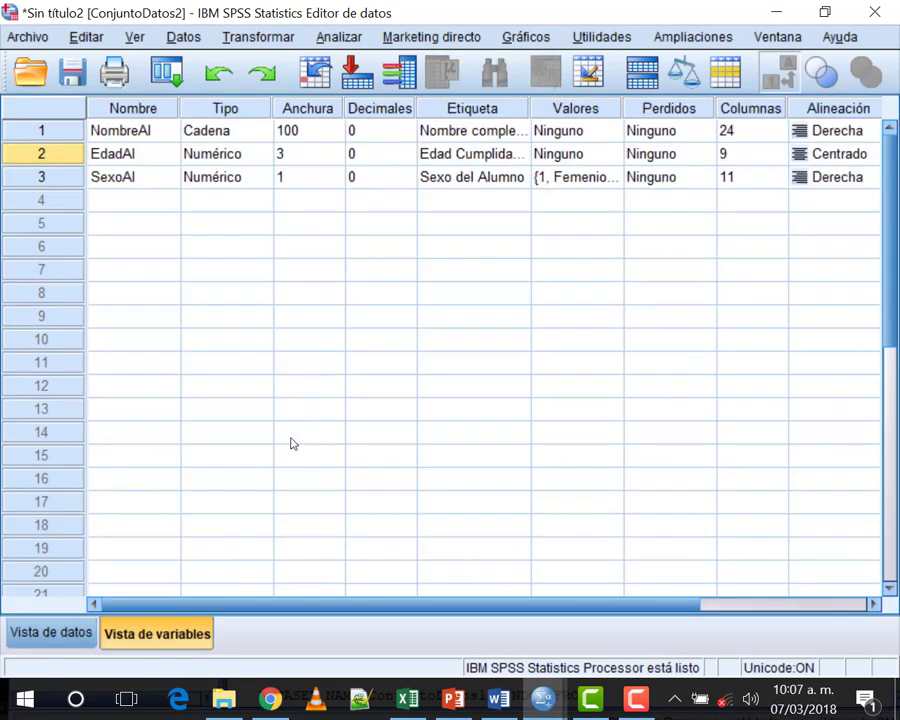
left_click(68, 634)
right_click(383, 139)
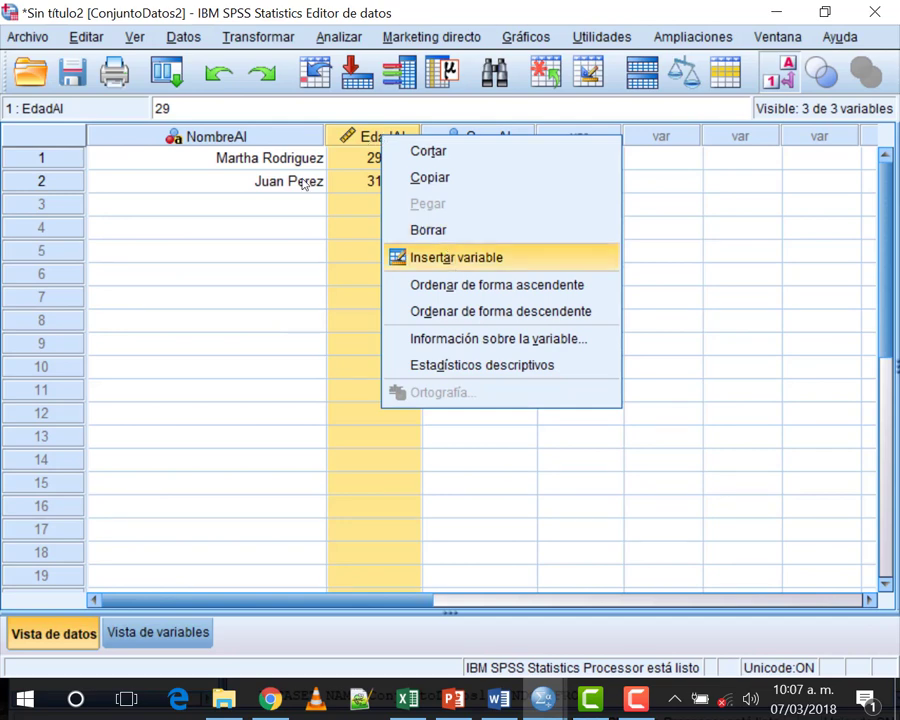
left_click(453, 264)
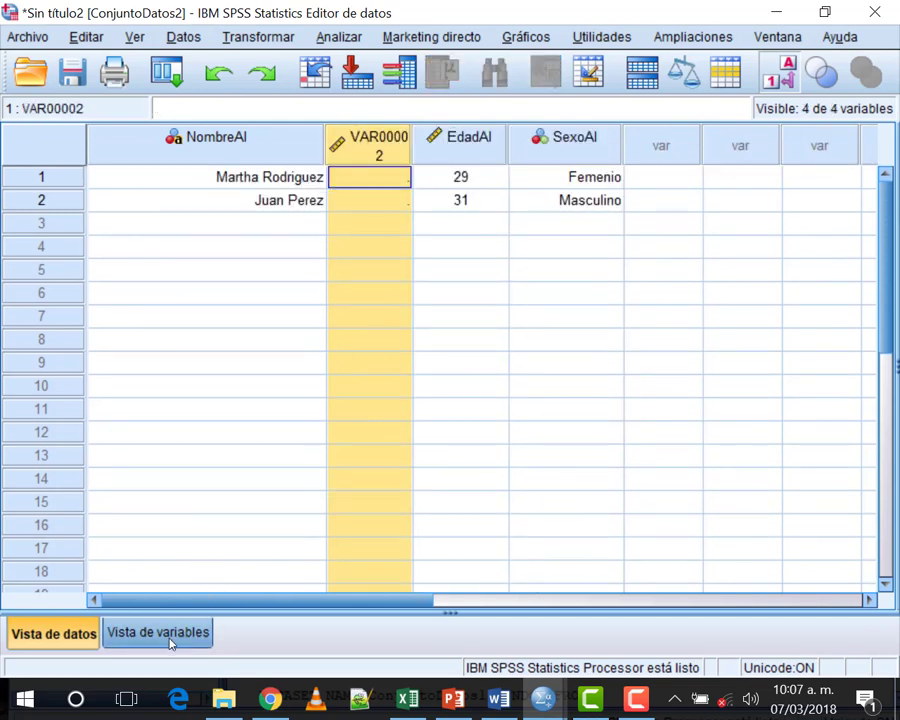
left_click(172, 639)
left_click(118, 153)
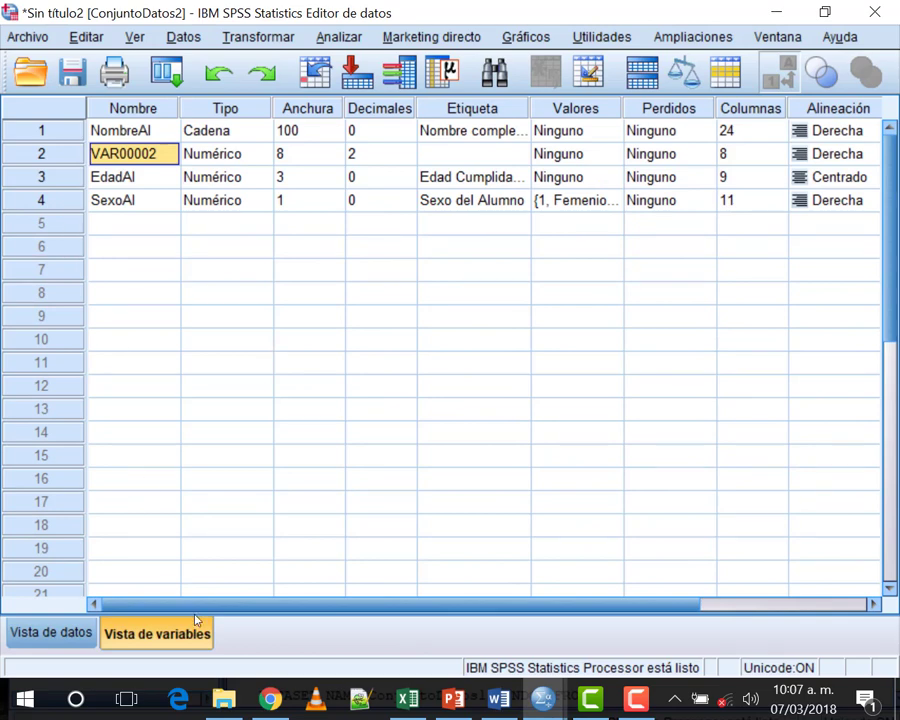
left_click(75, 205)
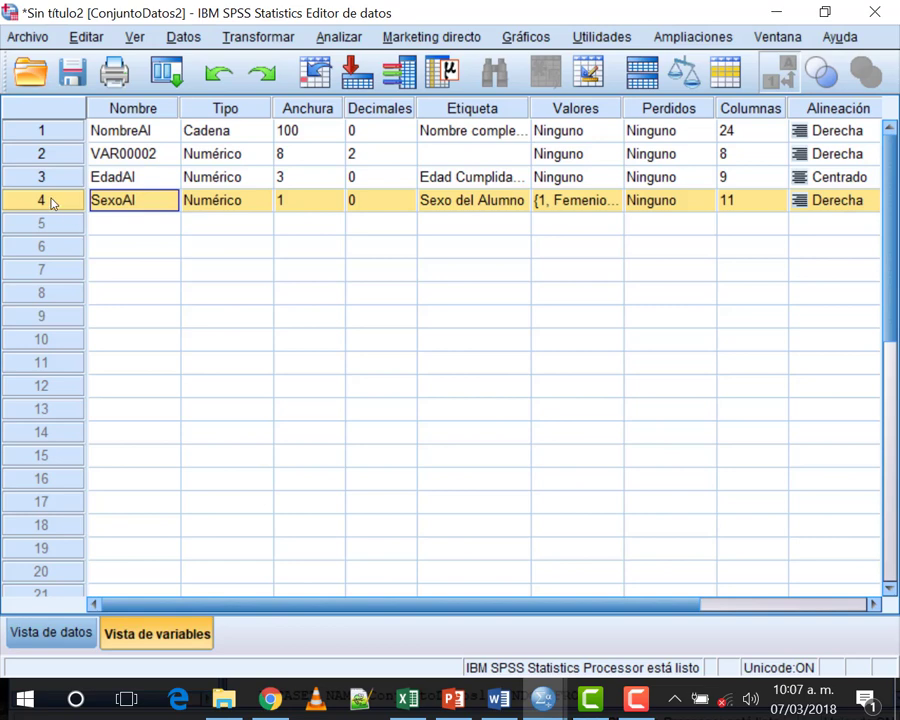
right_click(54, 204)
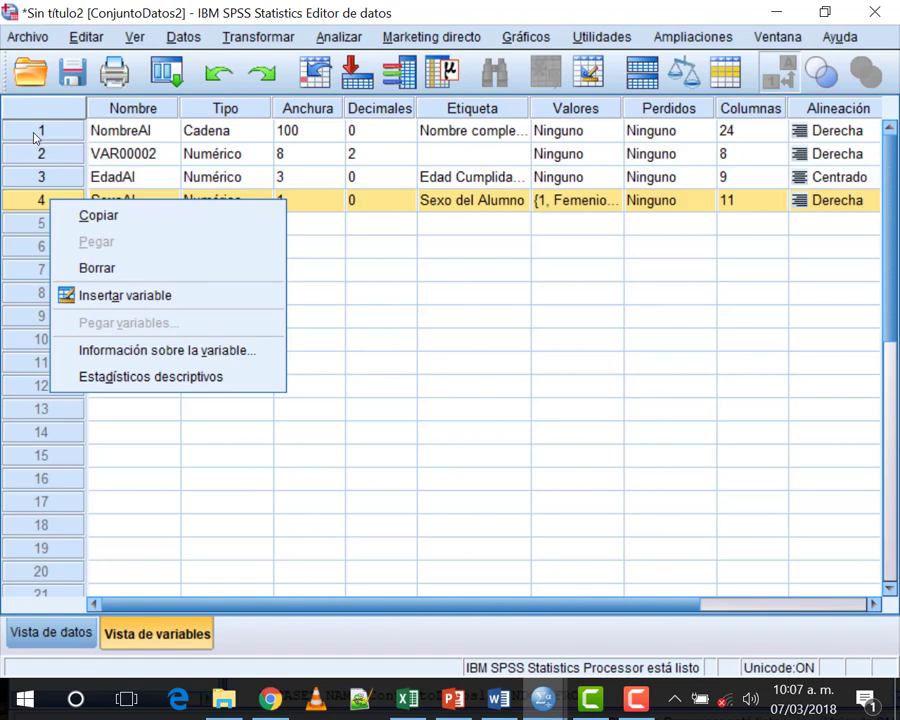
Step: Insert another variable, VAR00003, above SexoAl and return to Data View
left_click(145, 297)
left_click(125, 178)
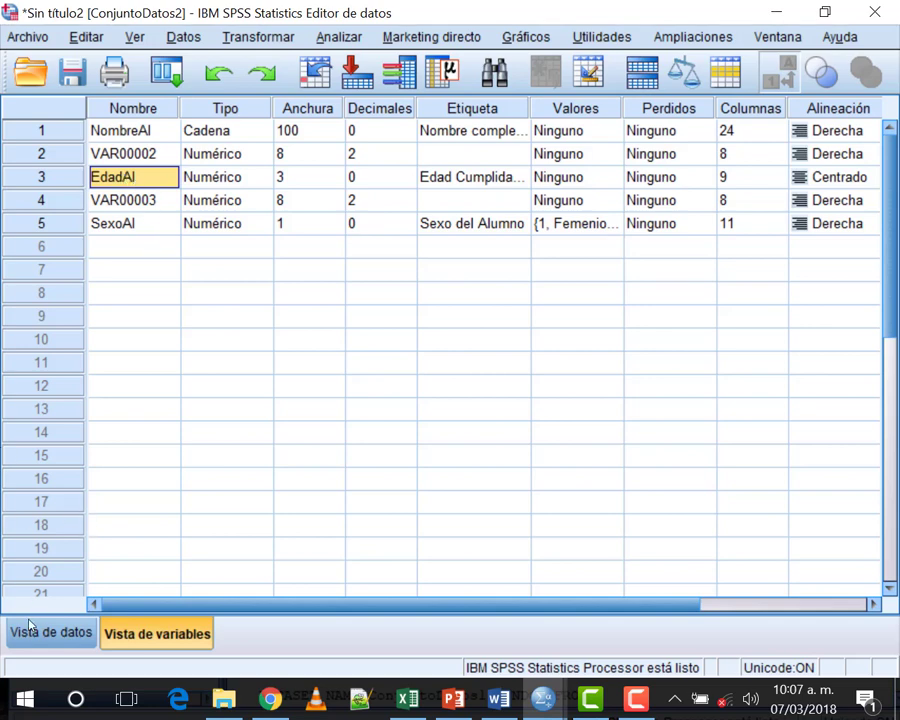
key("ctrl+t")
key("Right")
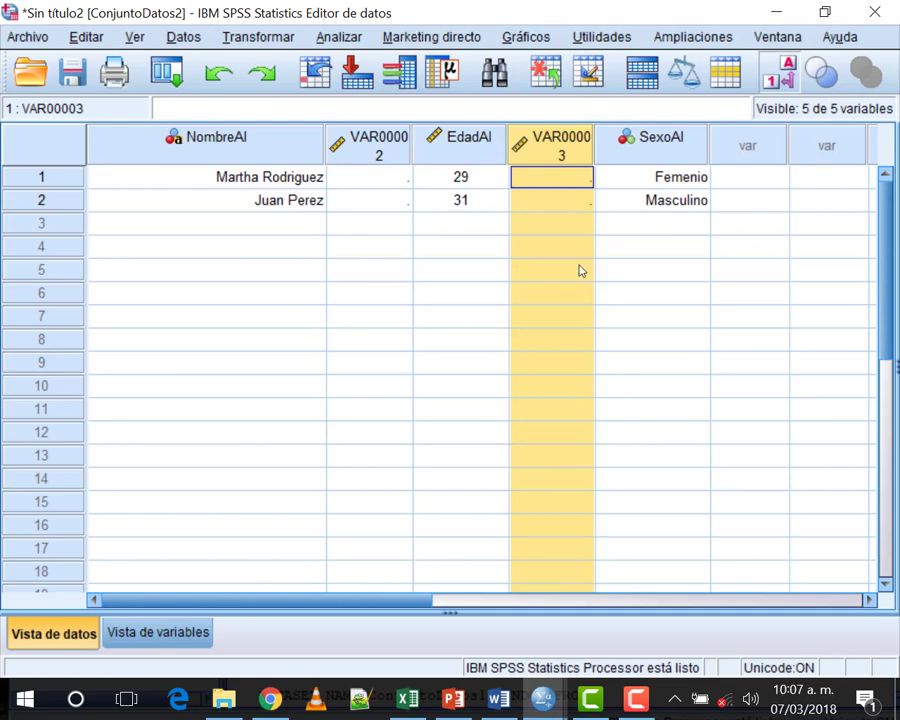
left_click(420, 409)
Step: Delete the VAR00002 and VAR00003 columns with Borrar
left_click(345, 142)
right_click(345, 144)
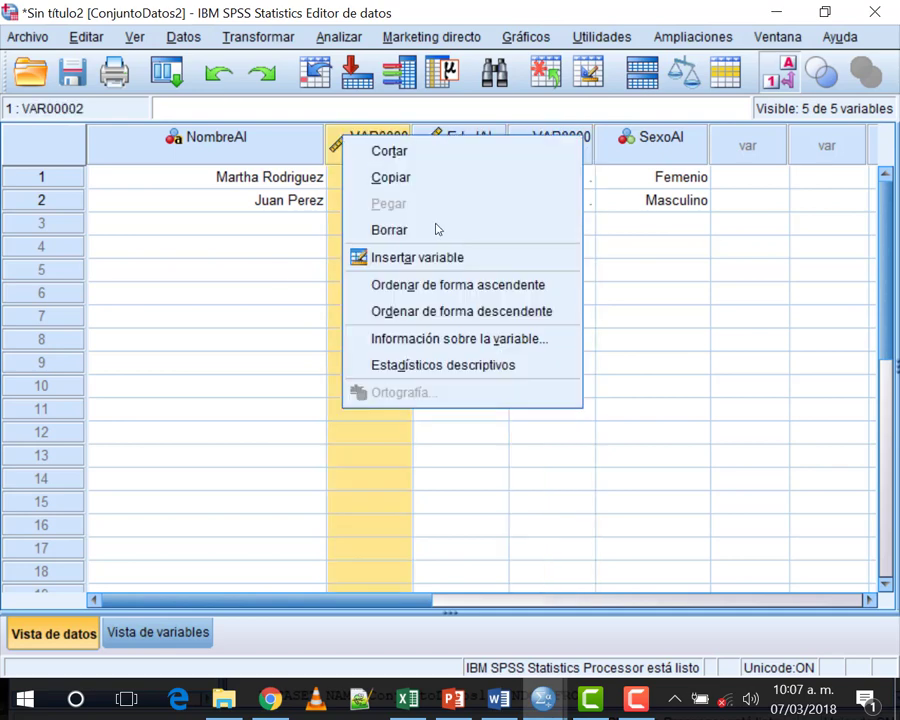
left_click(433, 227)
right_click(474, 141)
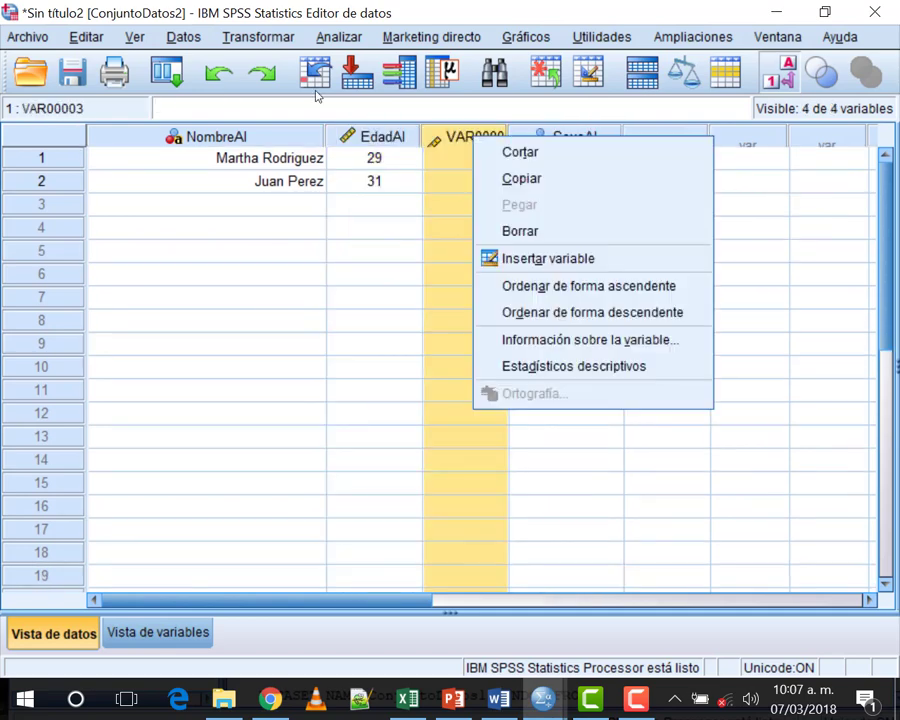
left_click(520, 231)
left_click(580, 273)
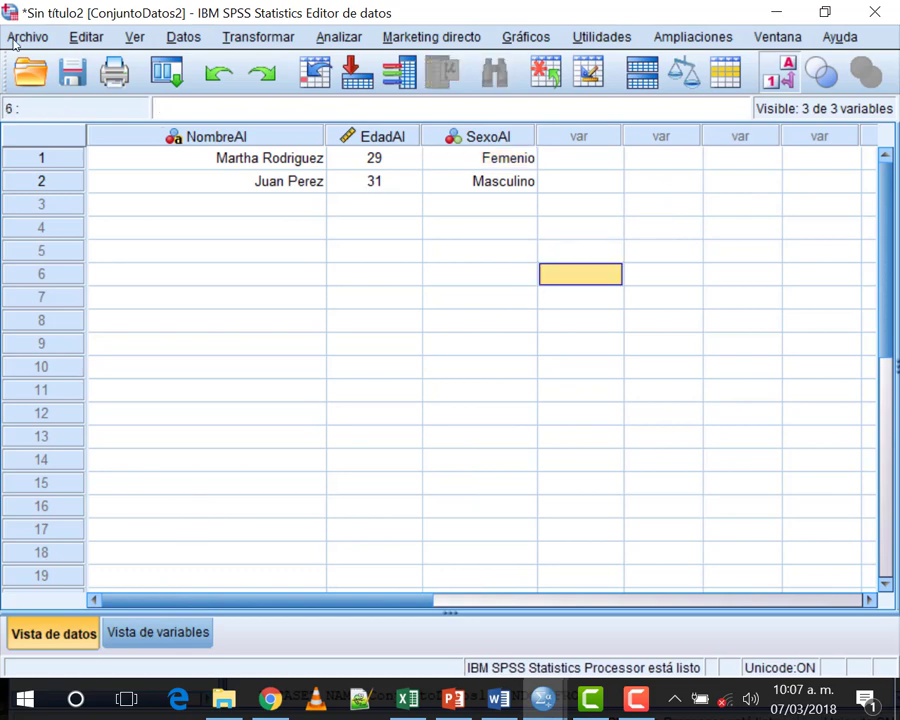